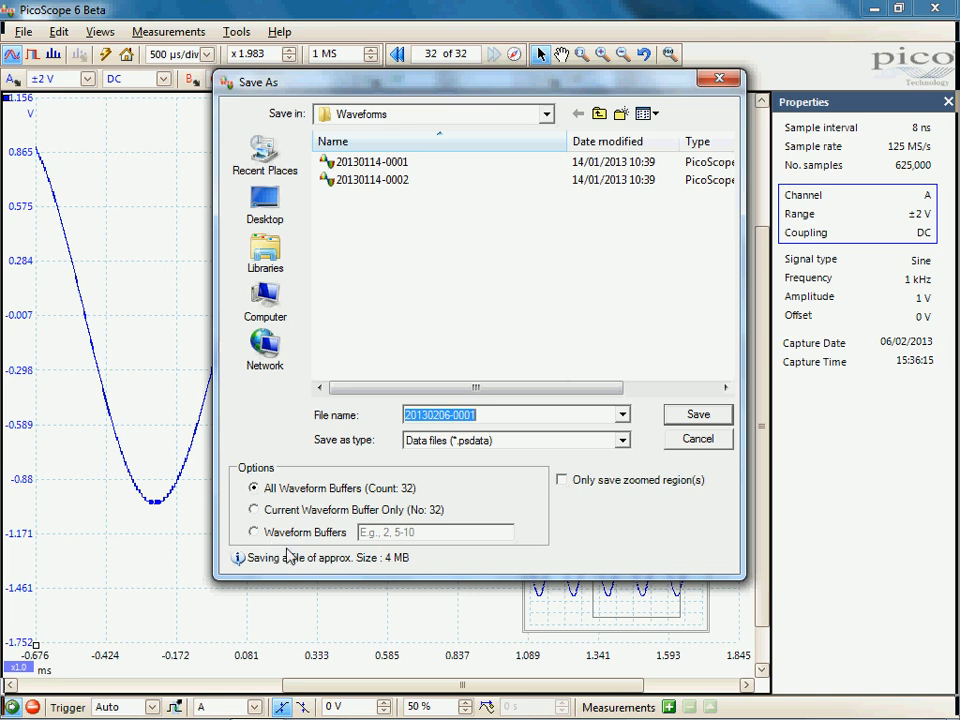
Limit the saved data to waveform buffers 1-5,12 and to the zoomed regions only
left_click(268, 536)
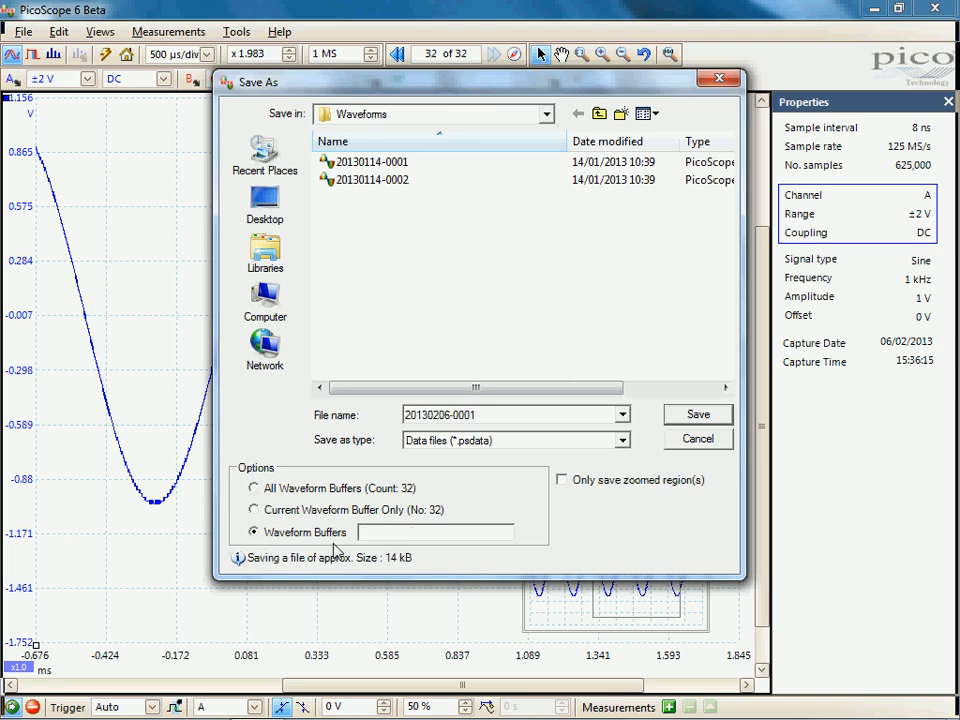
type("1-5")
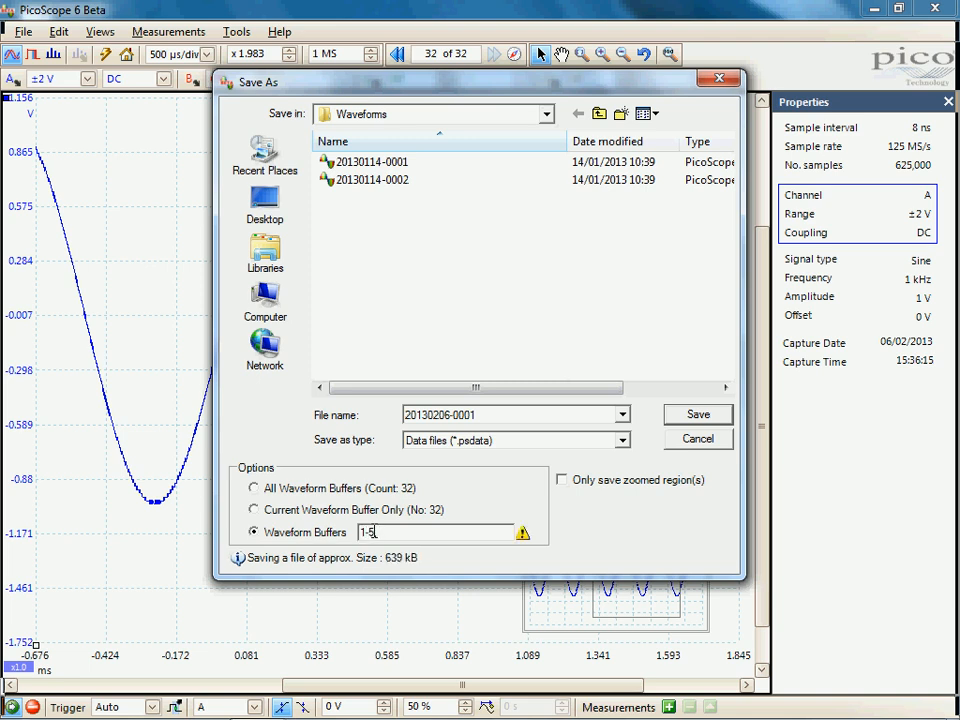
type(",12")
left_click(562, 480)
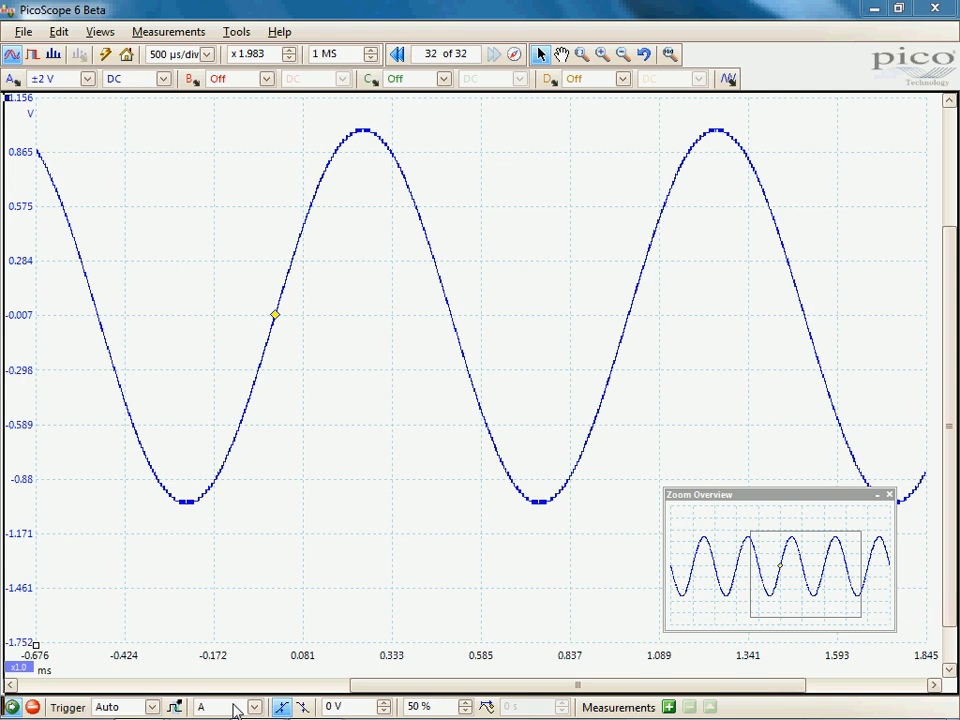
Enable the "Bottom toolbar at top" option in the preferences, apply it and close the preferences
left_click(238, 33)
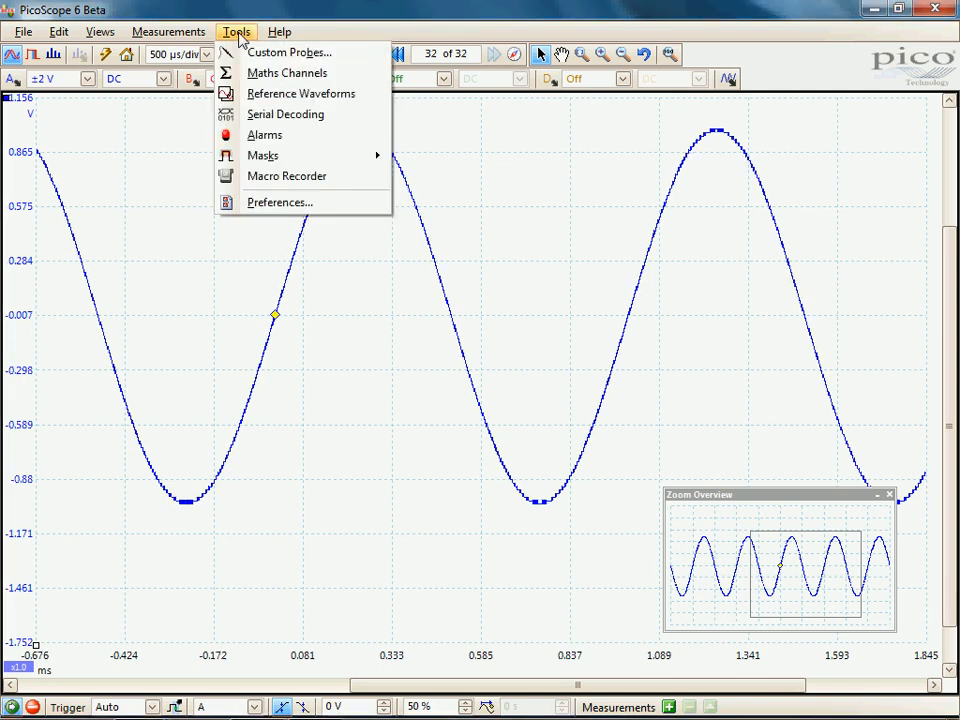
left_click(280, 204)
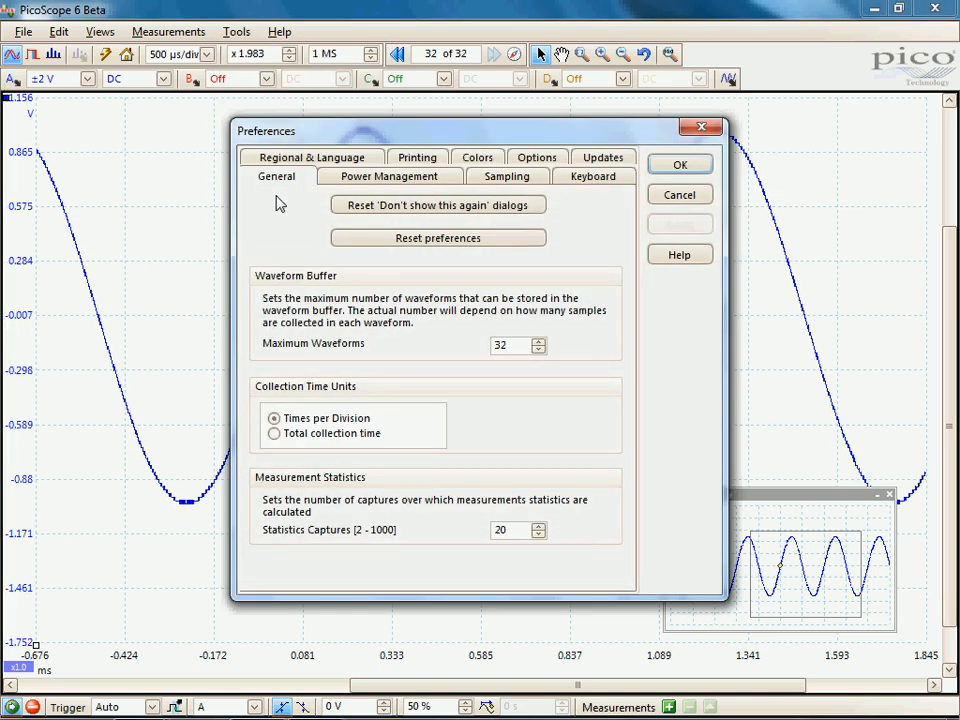
left_click(527, 165)
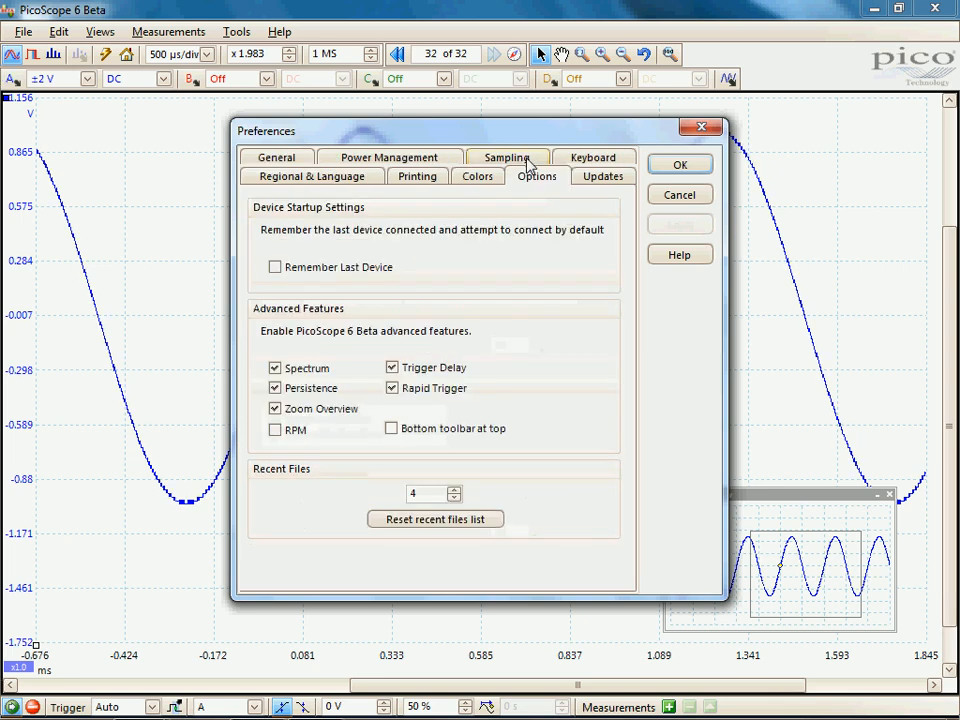
left_click(390, 429)
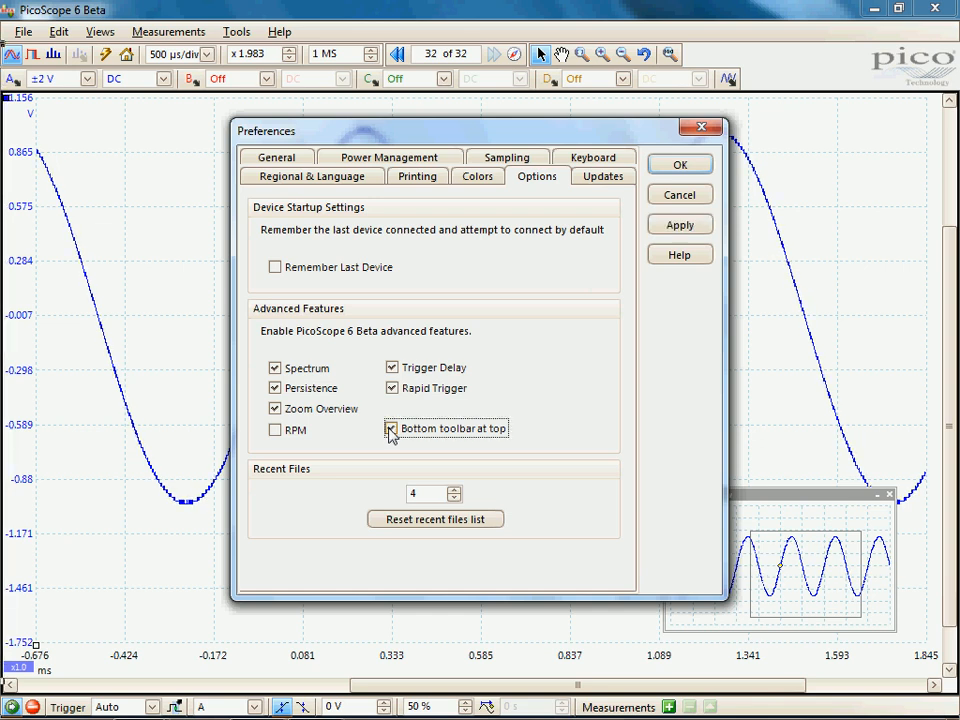
left_click(681, 227)
left_click(680, 167)
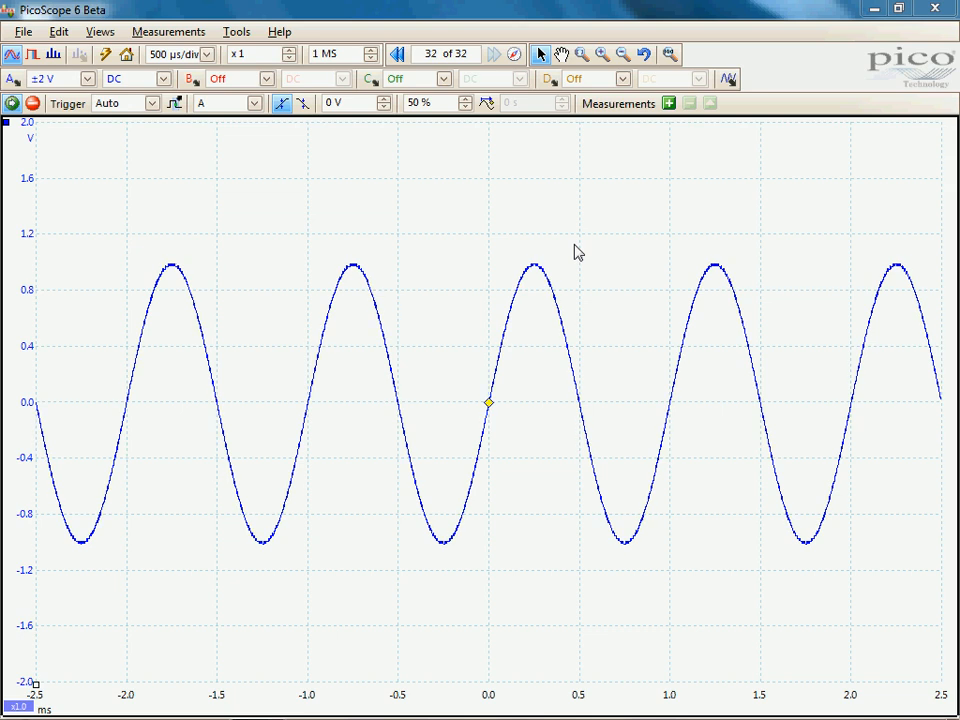
Open the keyboard shortcut preferences and select the Advanced keyboard map
left_click(233, 33)
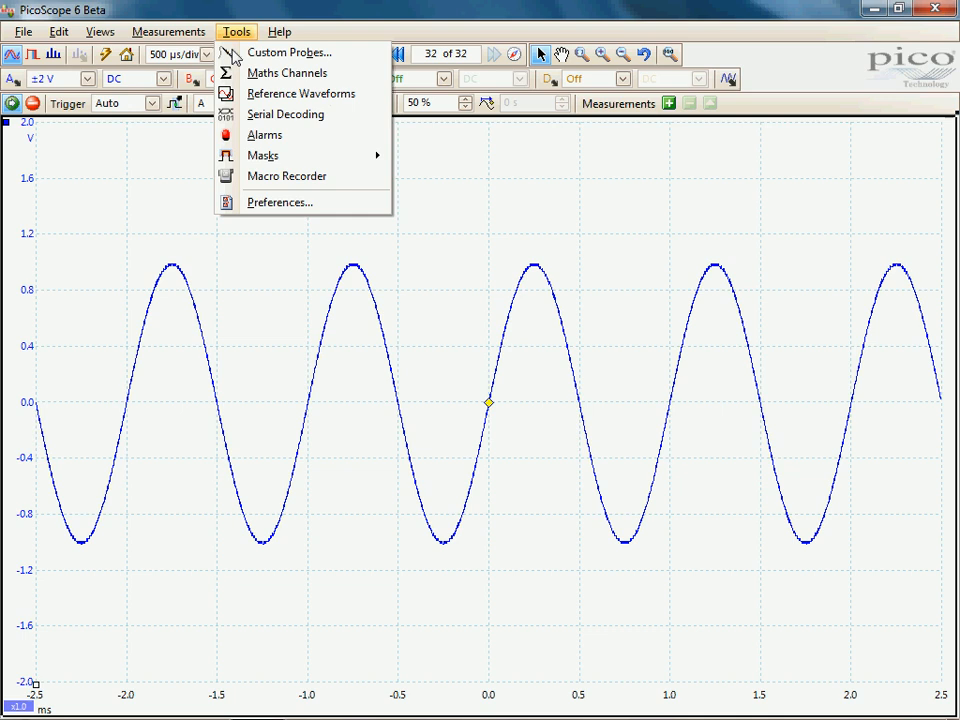
left_click(272, 205)
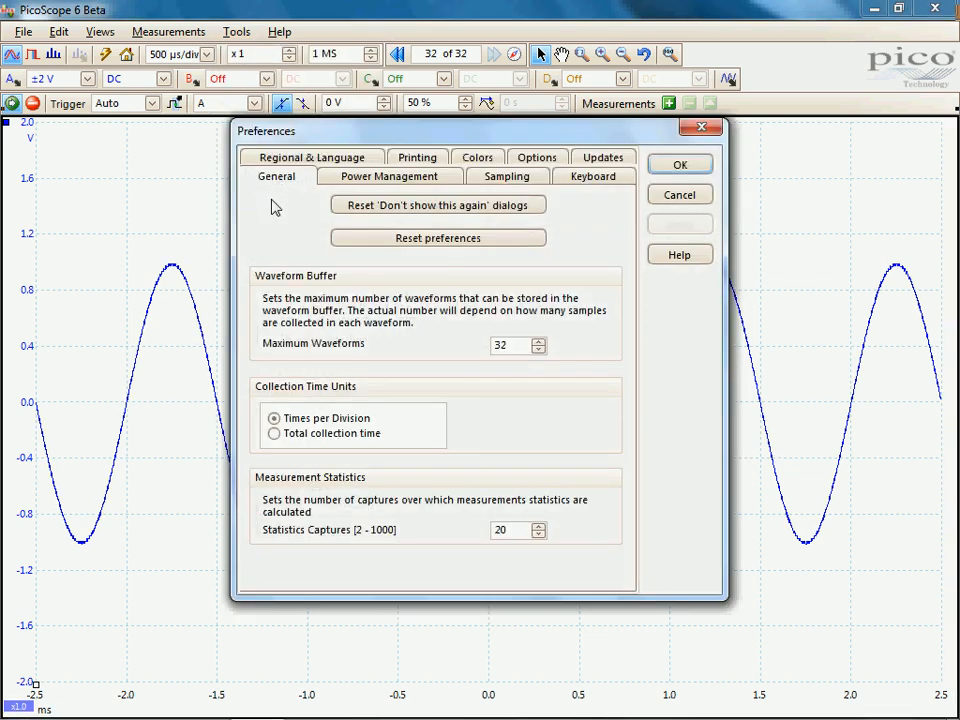
left_click(589, 180)
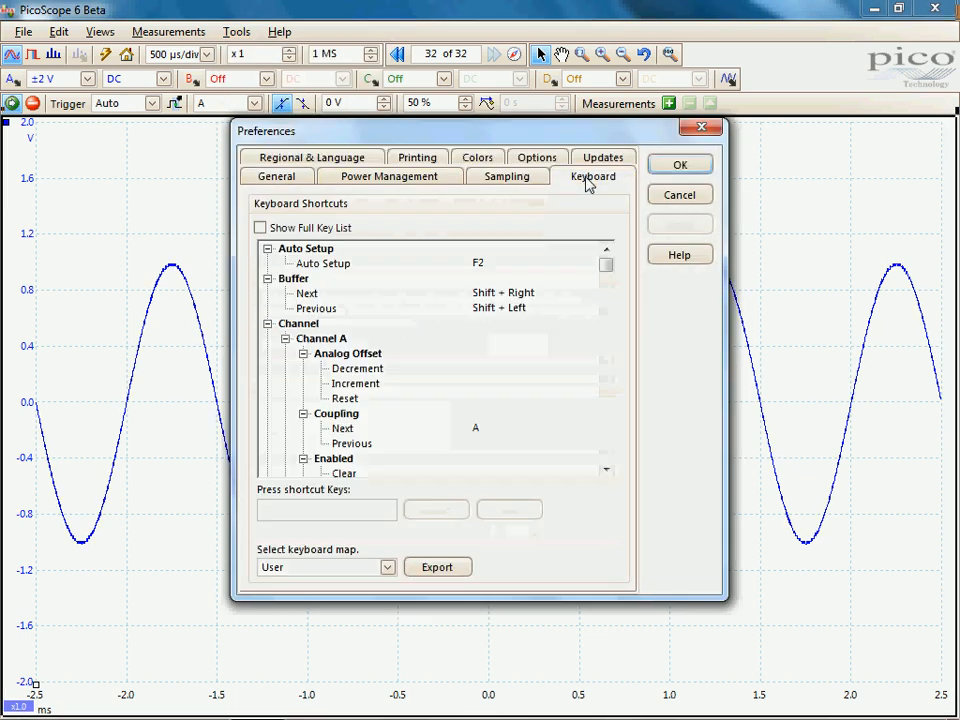
left_click(389, 569)
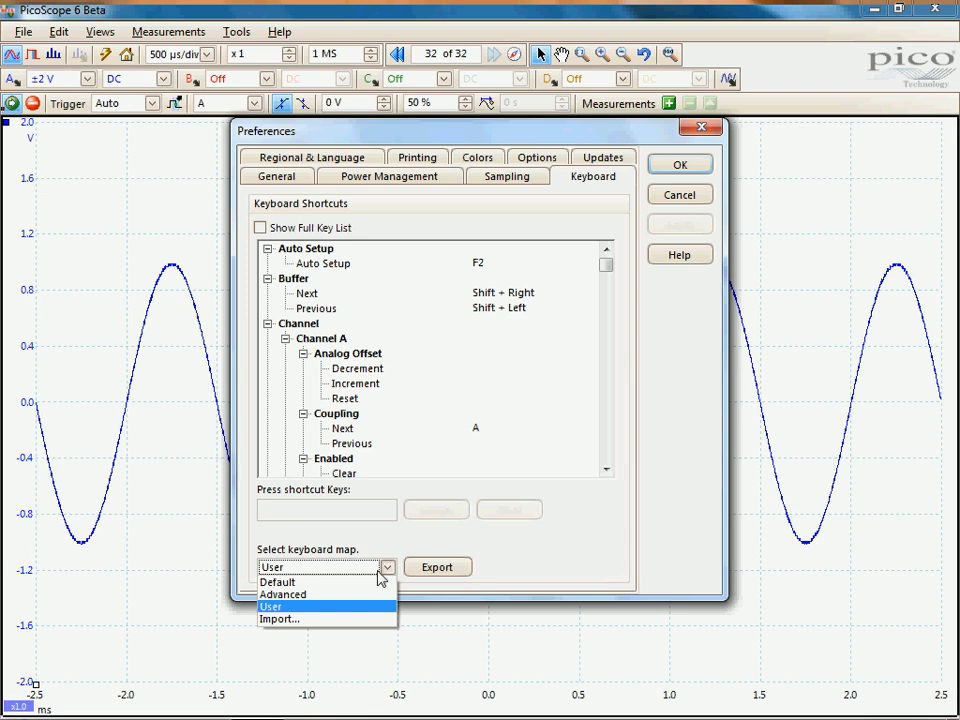
left_click(333, 594)
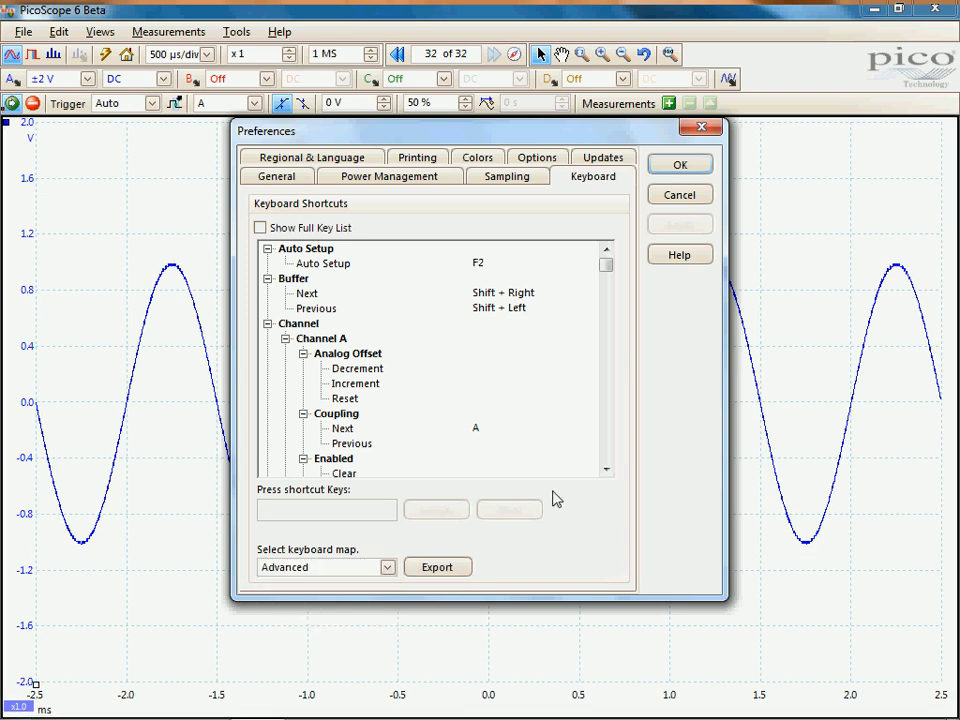
Assign the shortcut Z to the Zoom Decrement command of Channel A
left_click_drag(605, 470, 606, 472)
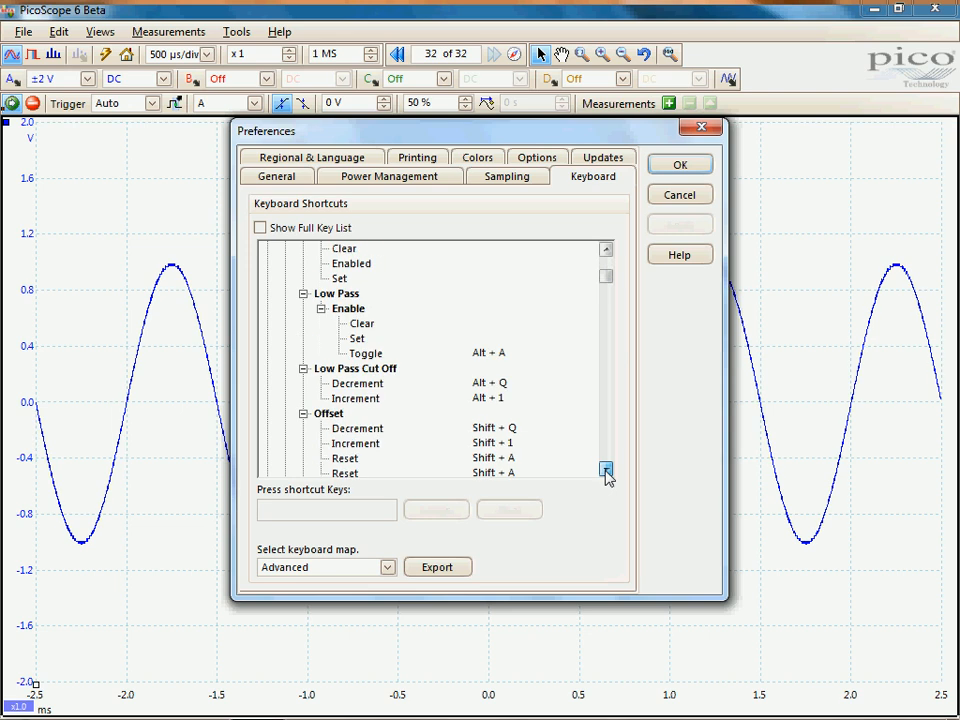
left_click(605, 470)
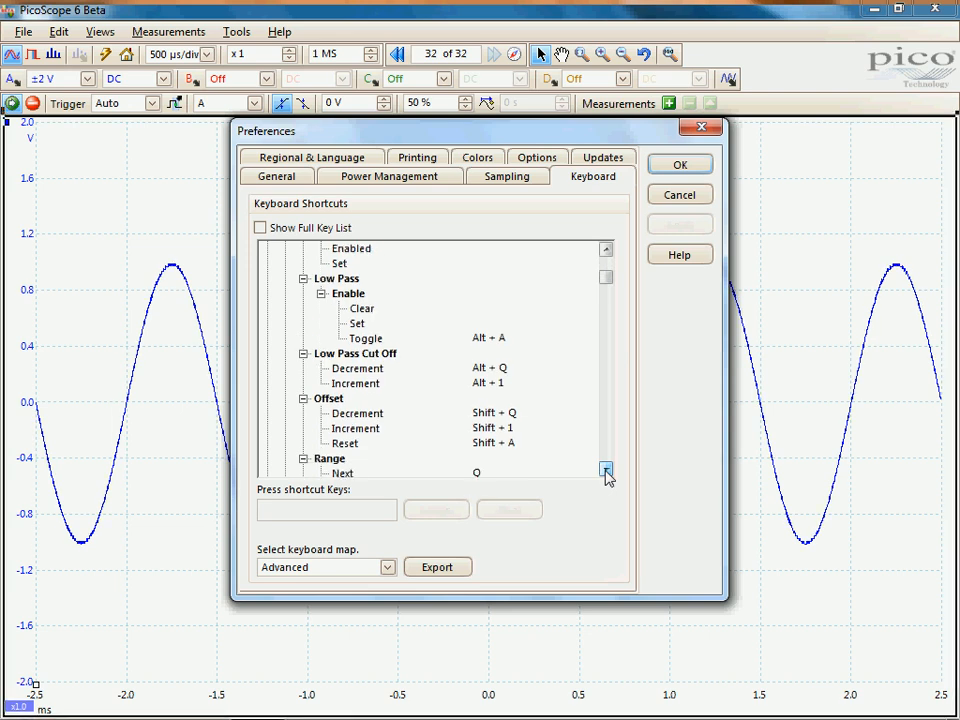
left_click(605, 470)
left_click(605, 470)
left_click(605, 470)
left_click(605, 470)
left_click(605, 470)
left_click(605, 470)
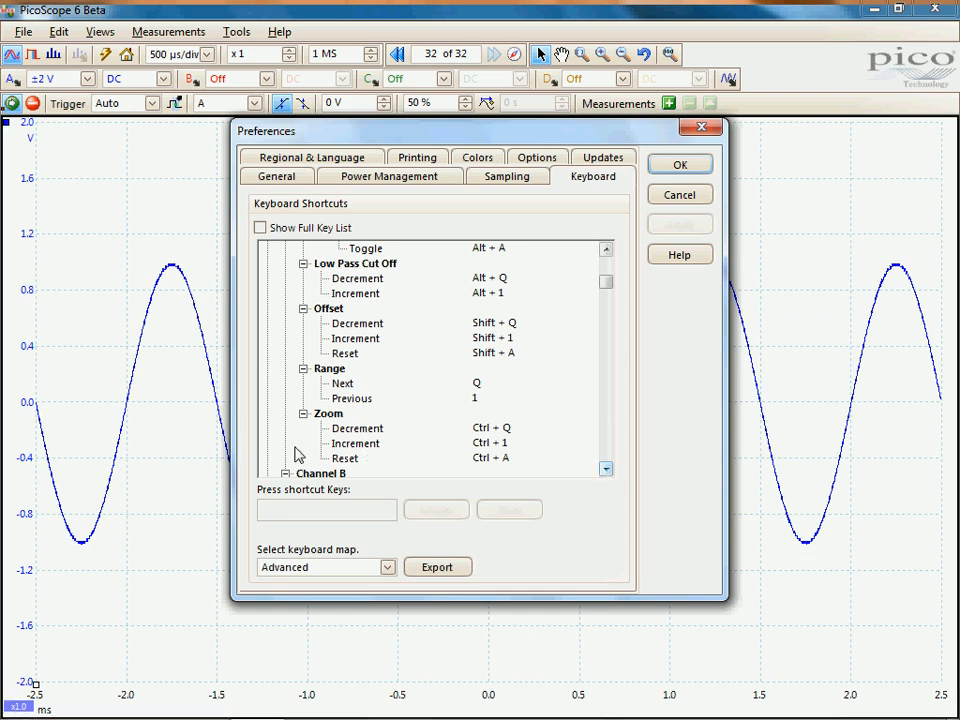
left_click(356, 428)
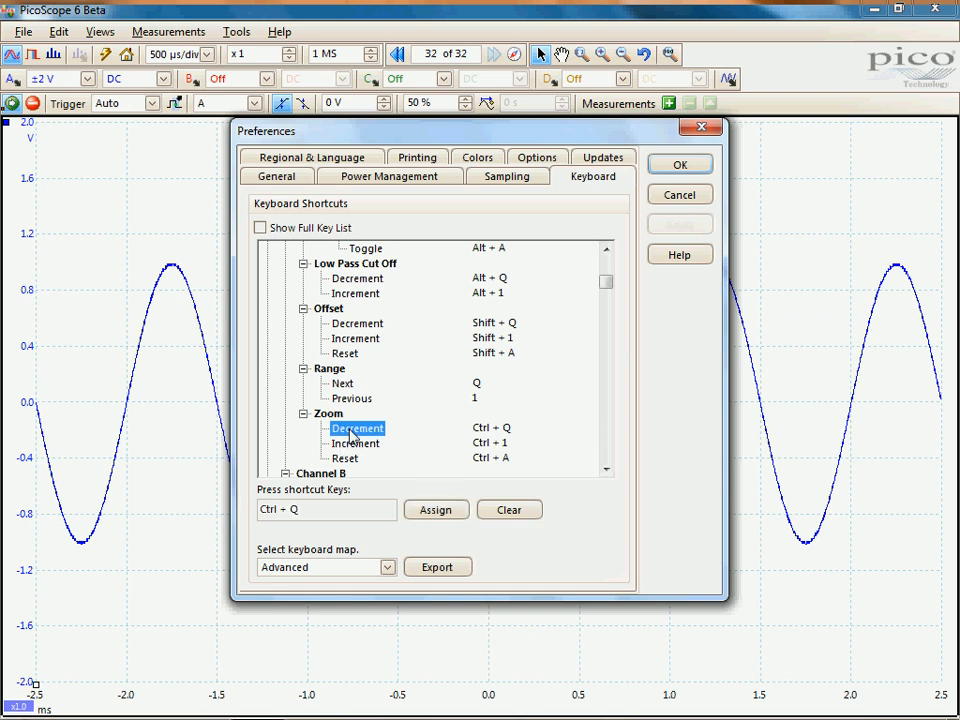
left_click(306, 511)
key("BackSpace")
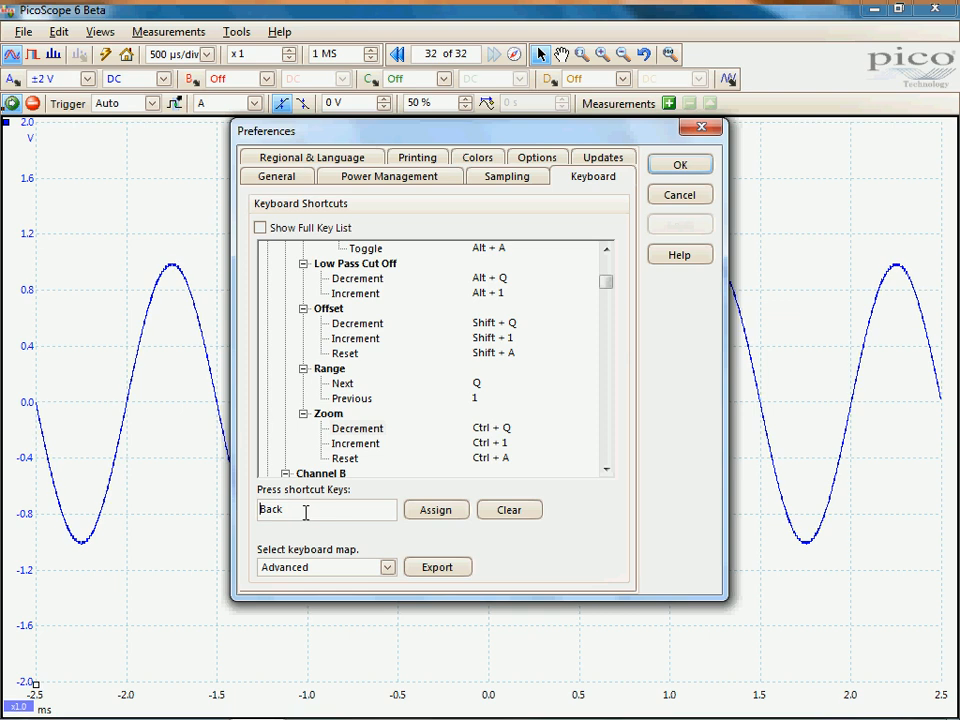
key("Delete")
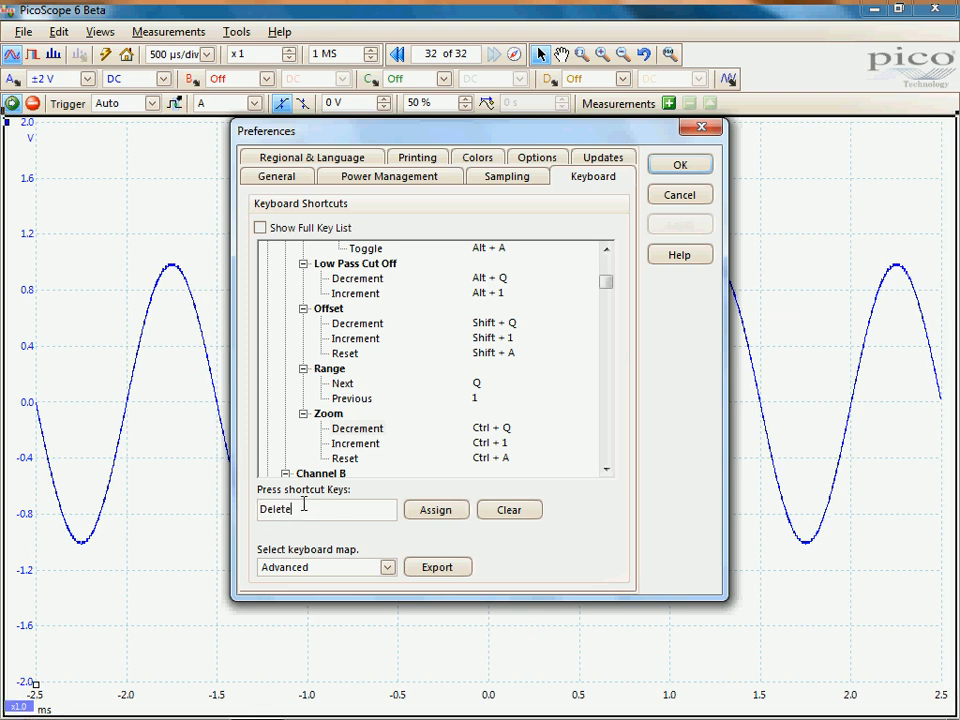
key("BackSpace")
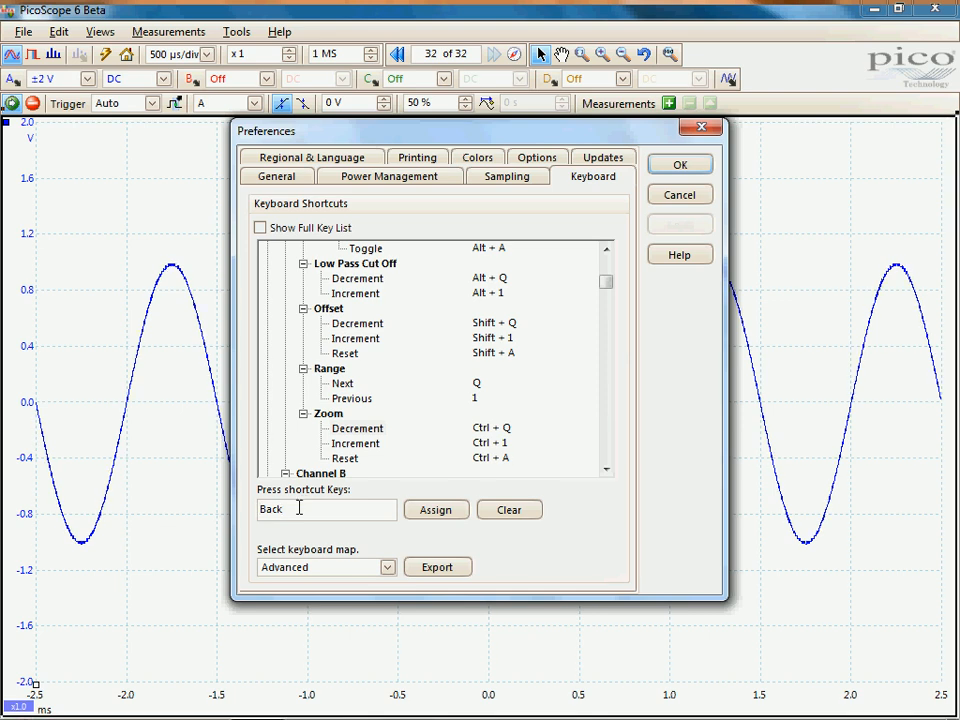
key("z")
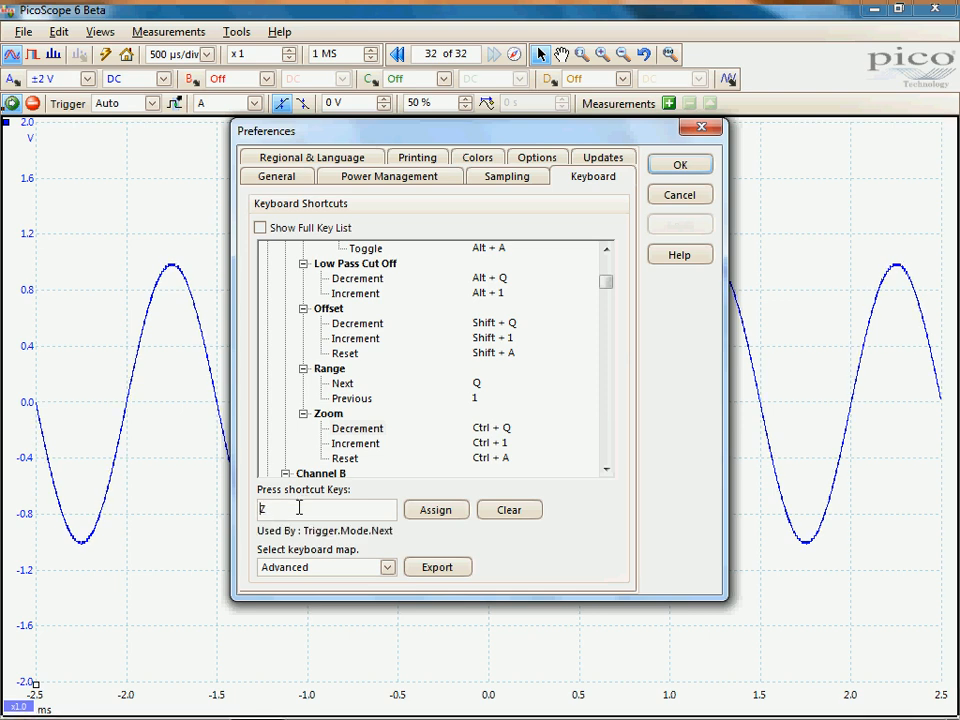
left_click(425, 513)
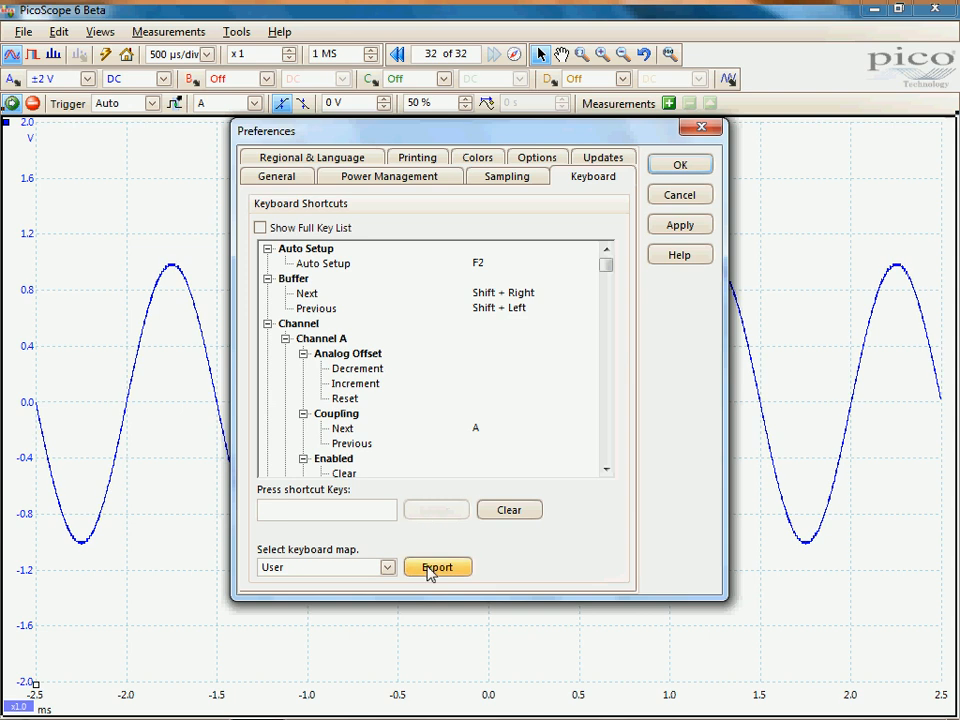
Export the keyboard map to the Desktop as a pskeys file named "demo keybord"
left_click(432, 568)
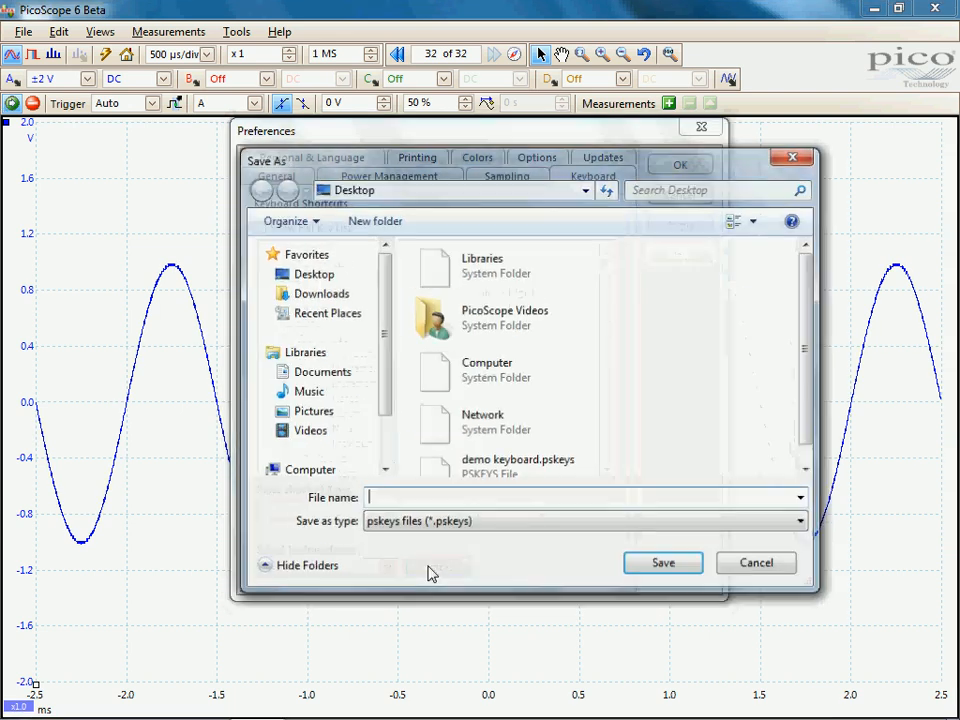
type("demo ")
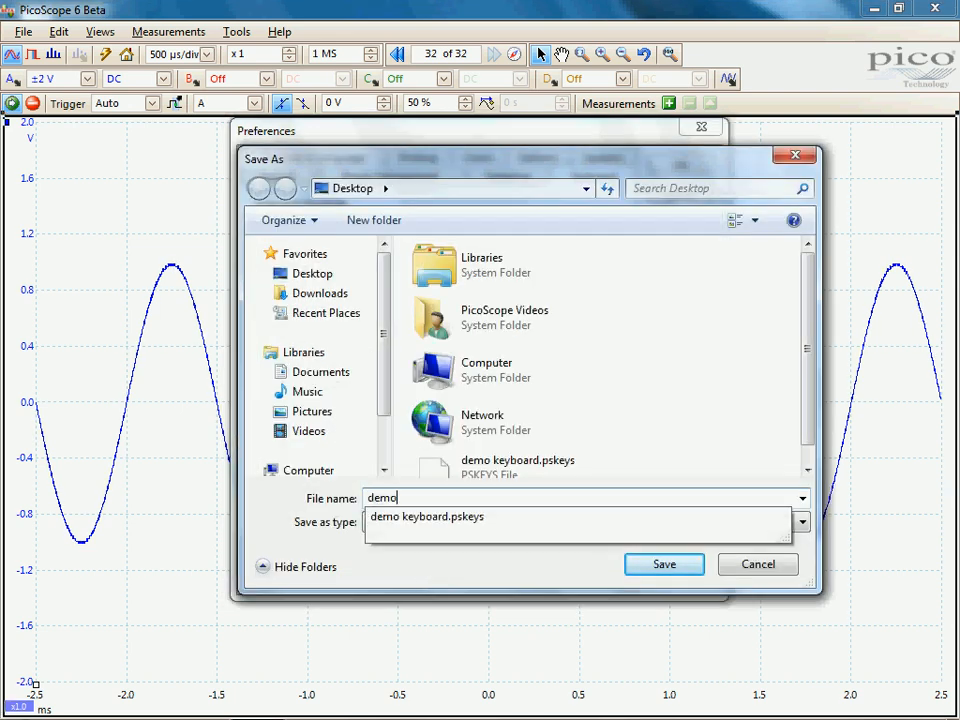
type("keybo")
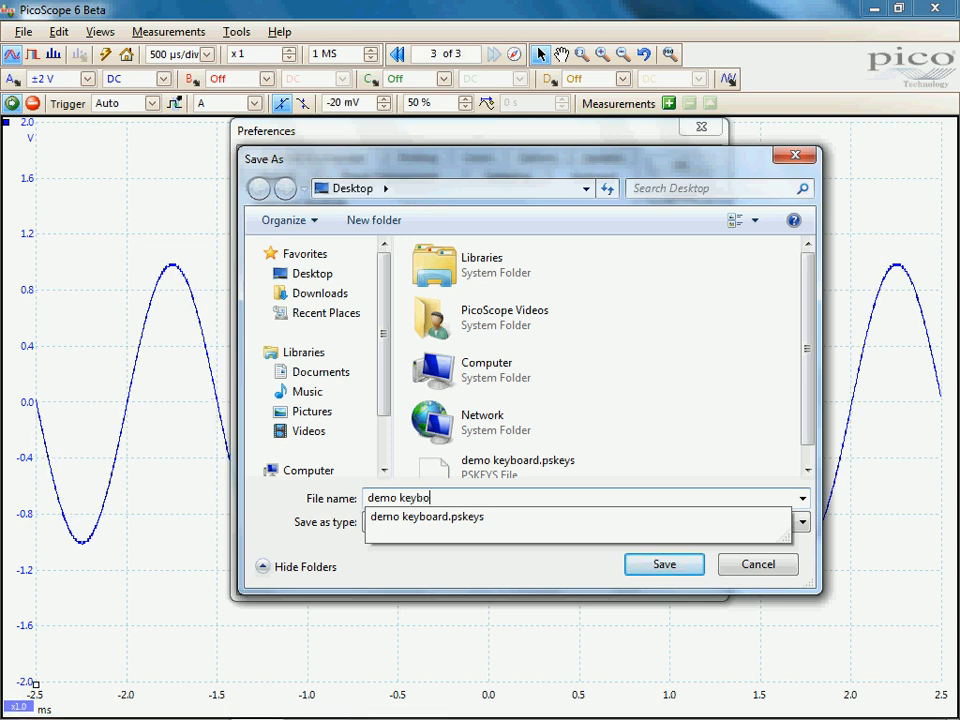
type("rd")
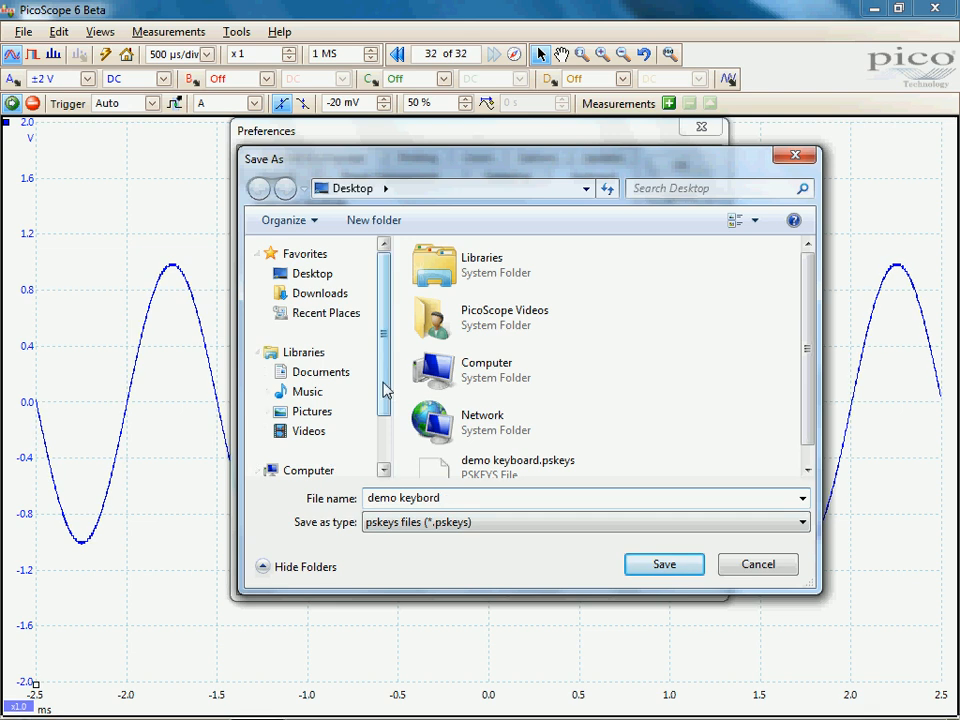
scroll(380, 410, "down", 2)
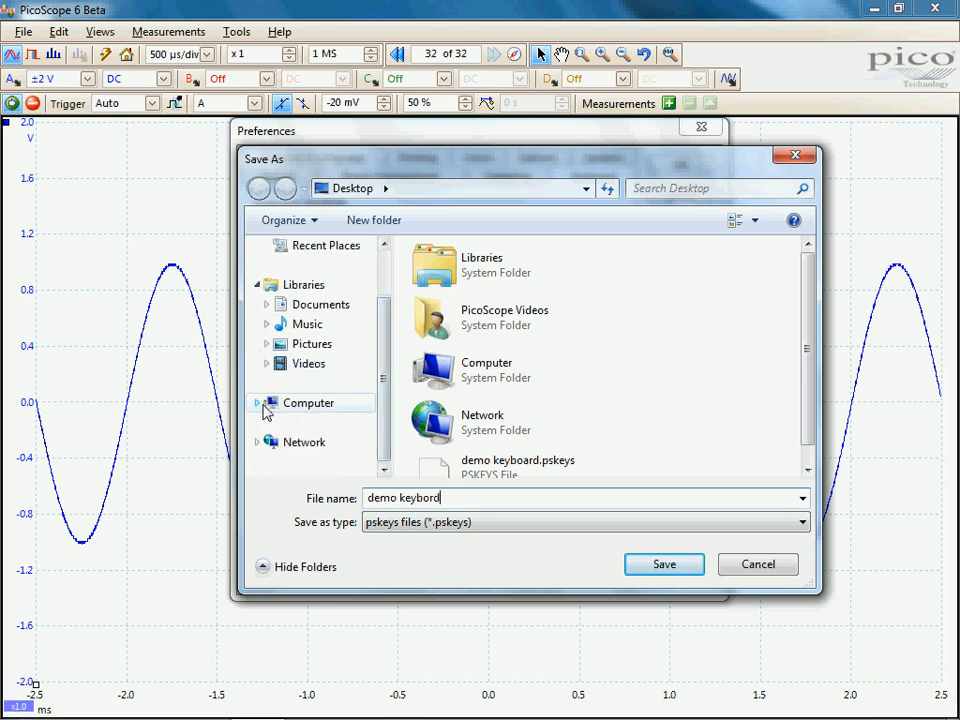
left_click(260, 405)
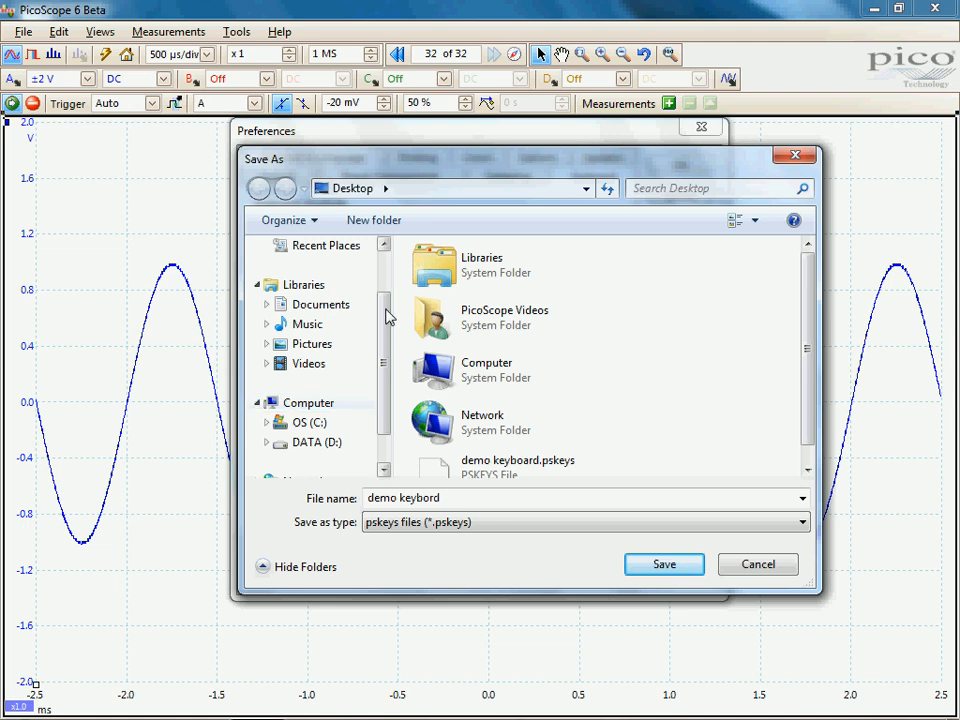
scroll(385, 338, "up", 3)
left_click(308, 273)
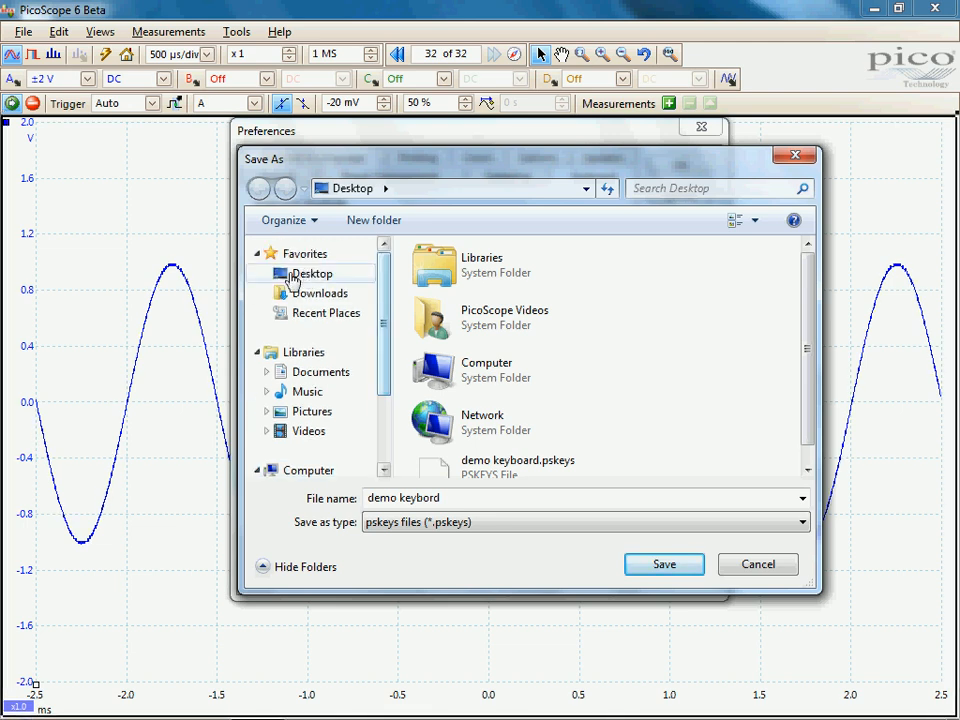
left_click(661, 562)
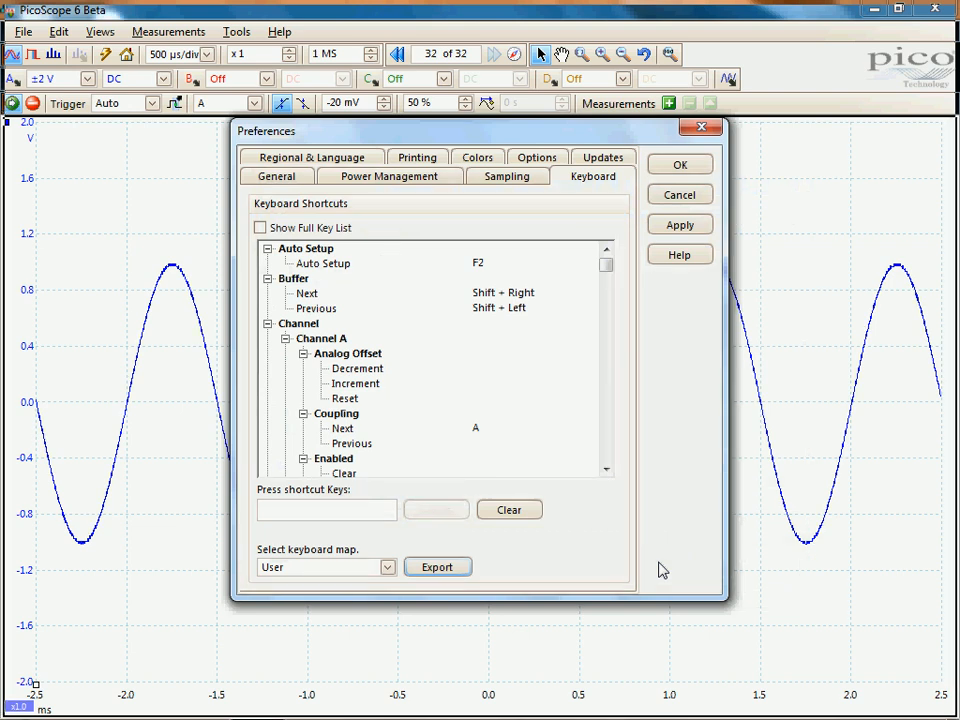
Import the keyboard map file demo keyboard.pskeys from the Desktop
left_click(388, 567)
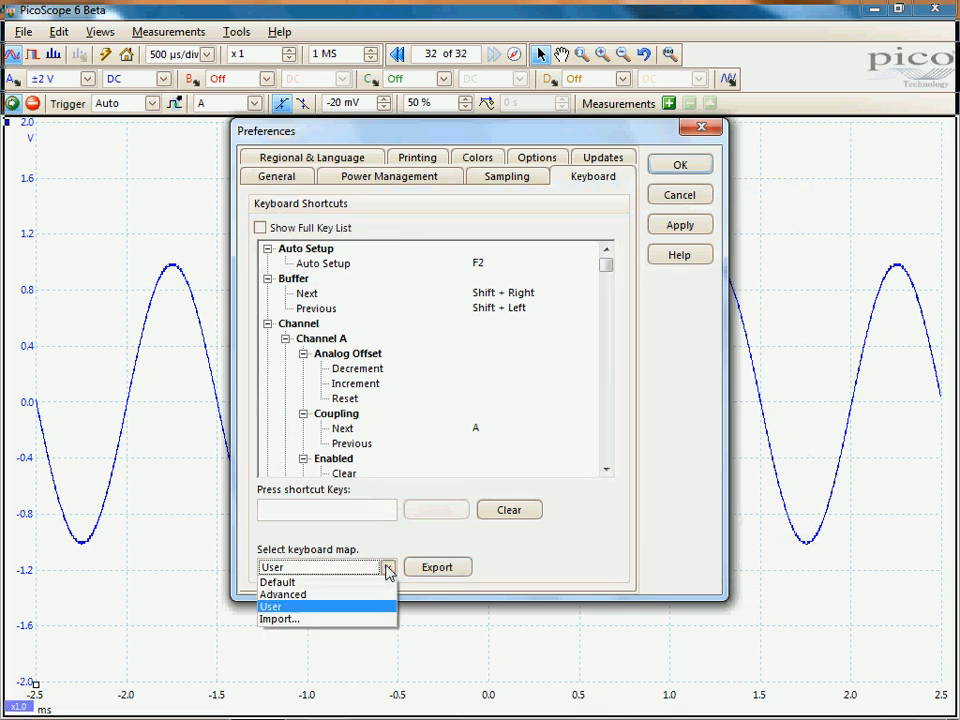
left_click(298, 621)
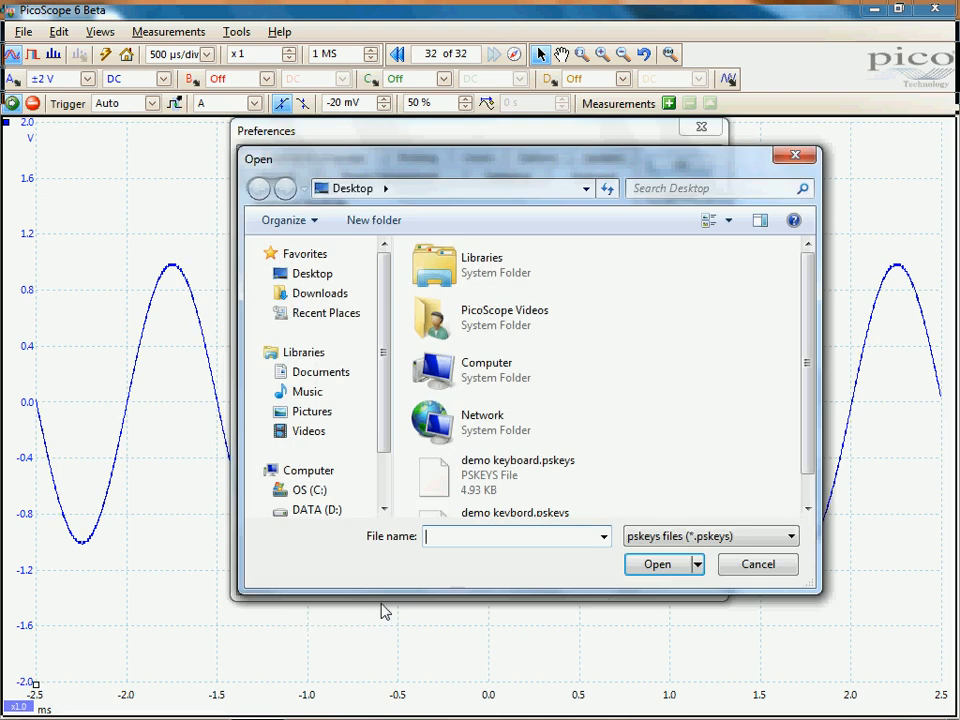
left_click(520, 483)
left_click(656, 566)
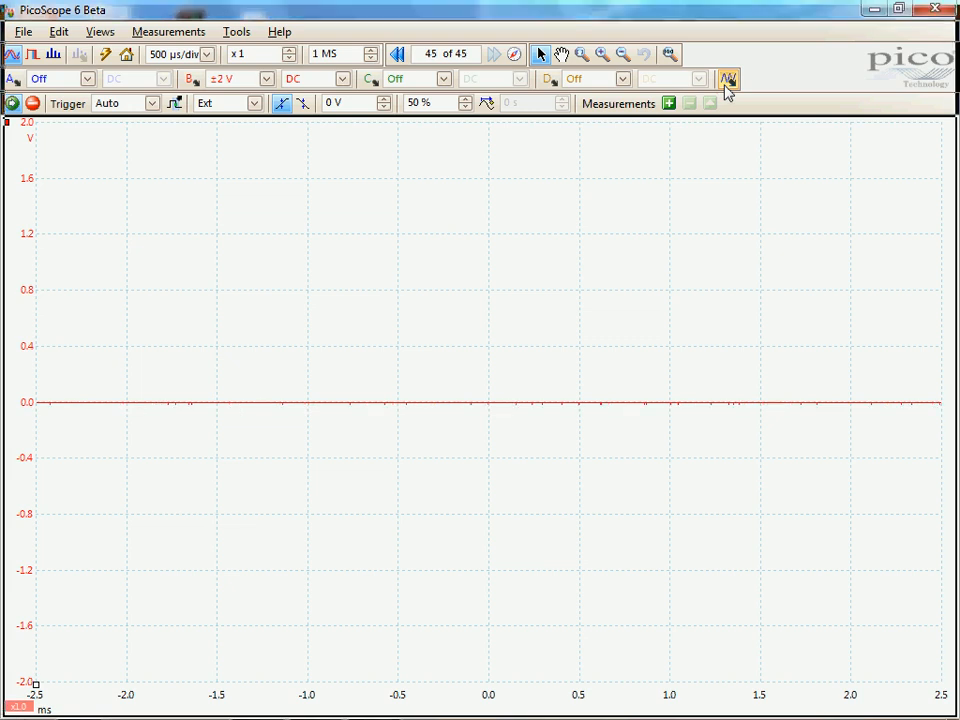
Open the signal generator, move its window clear of the view's edge and switch the signal on
left_click(727, 82)
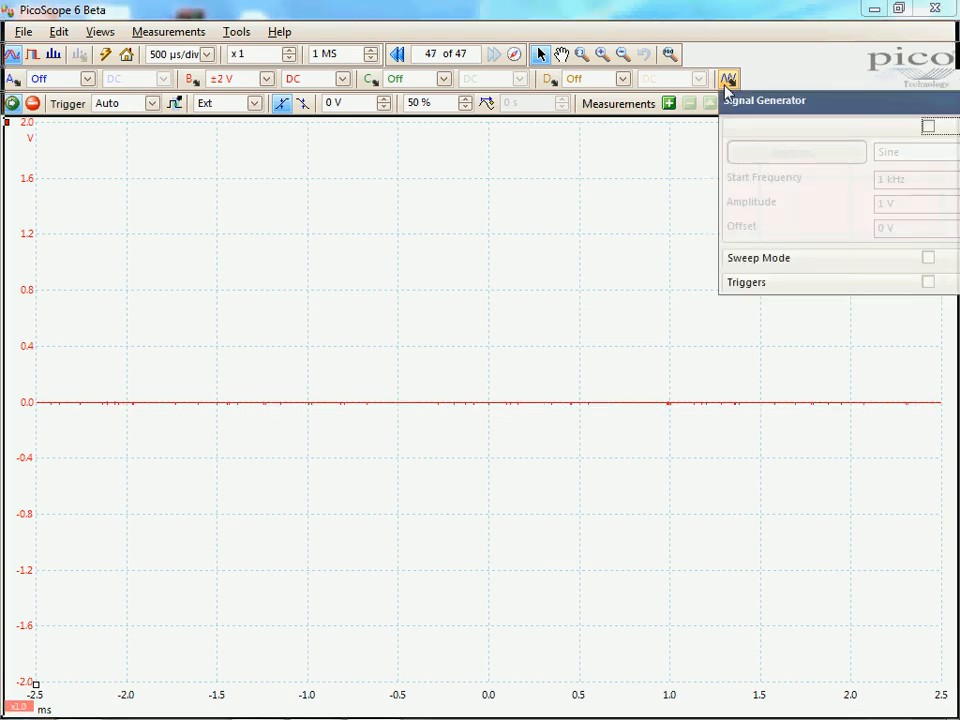
left_click_drag(727, 99, 644, 155)
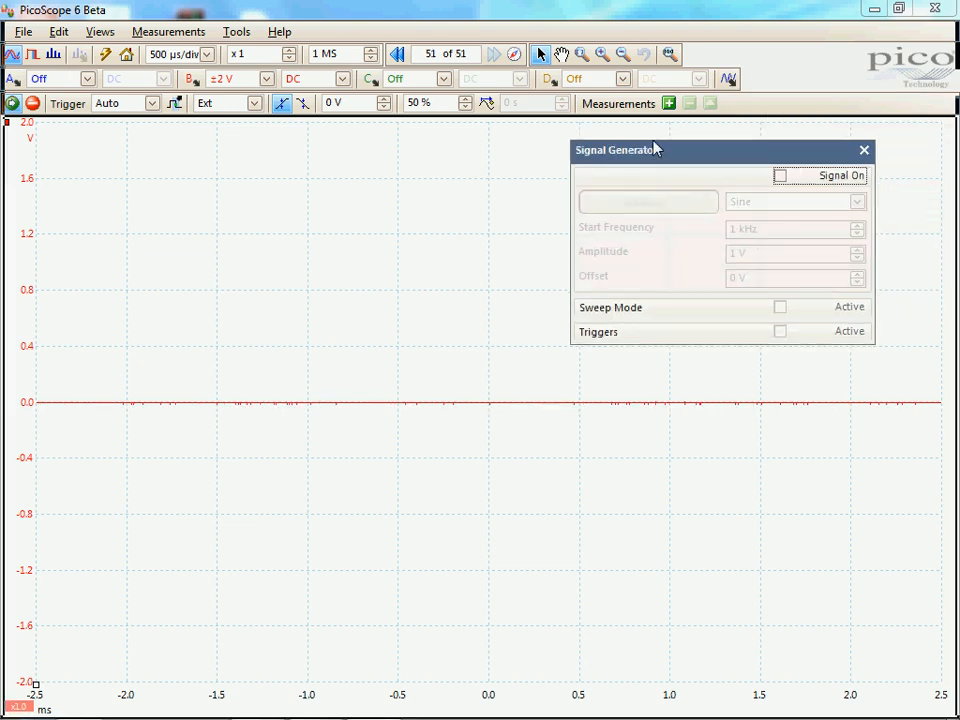
left_click(781, 177)
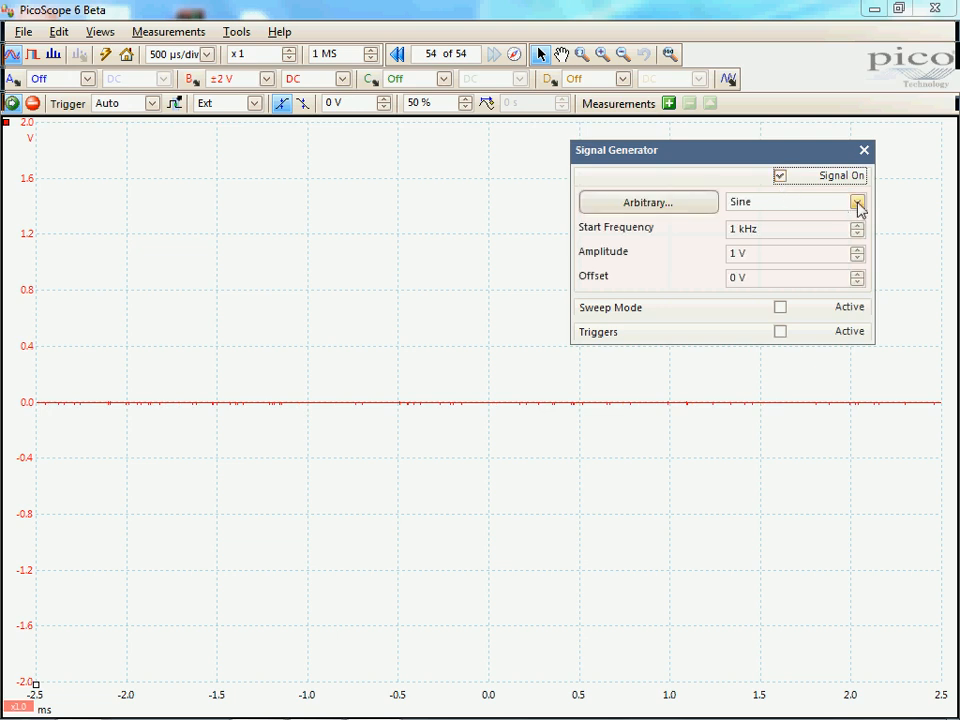
Switch the signal generator's wave type through Square, Triangle, Ramp Up and Ramp Down
left_click(858, 202)
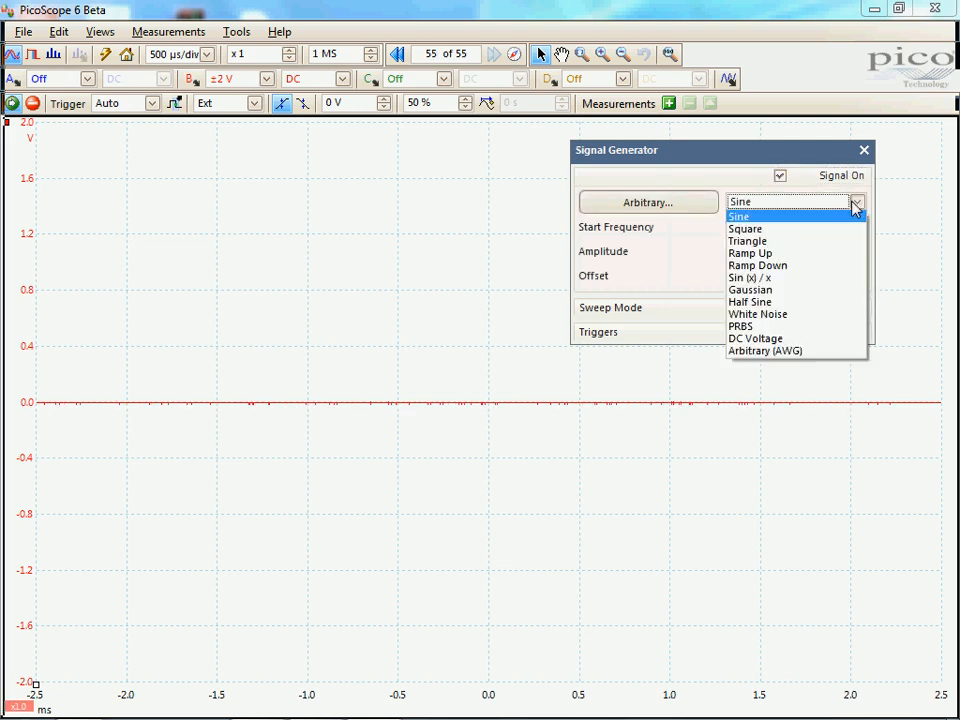
left_click(775, 229)
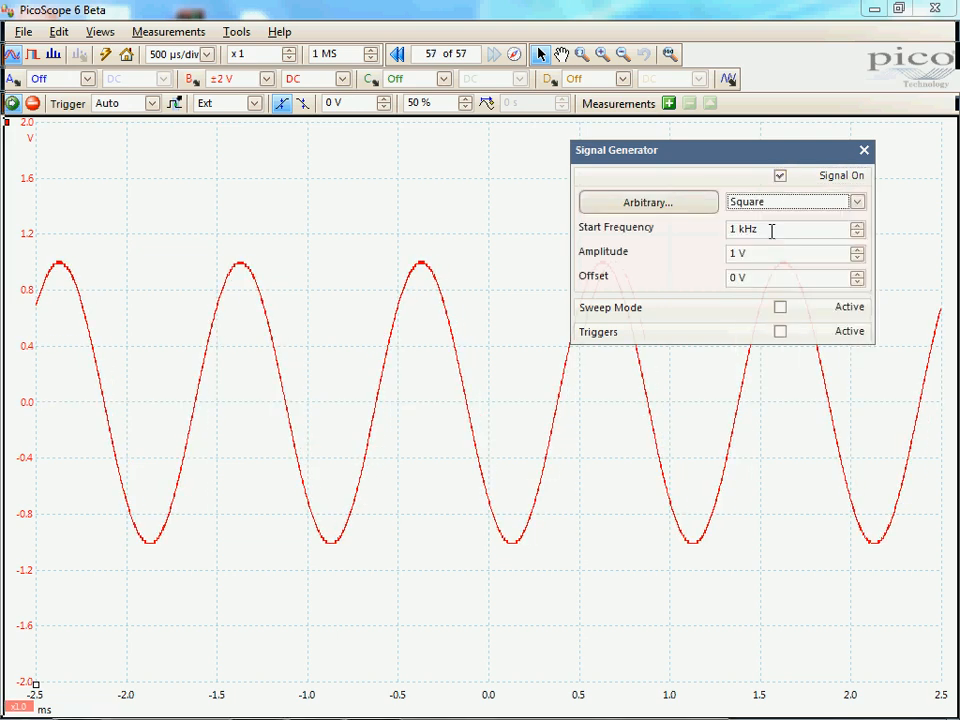
left_click(858, 202)
left_click(748, 240)
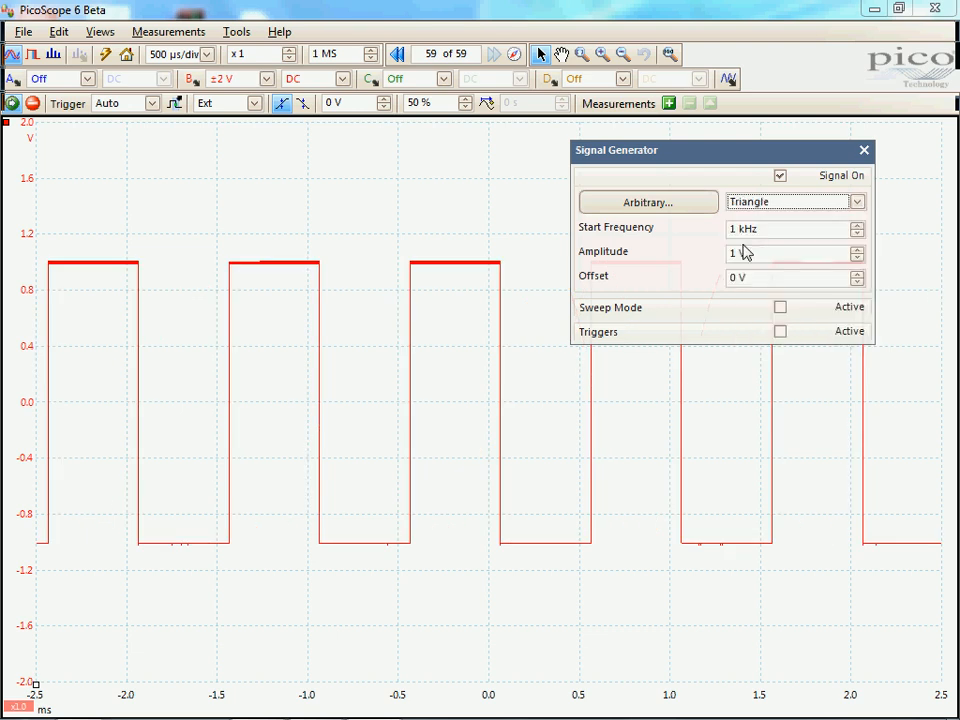
left_click(857, 203)
left_click(770, 254)
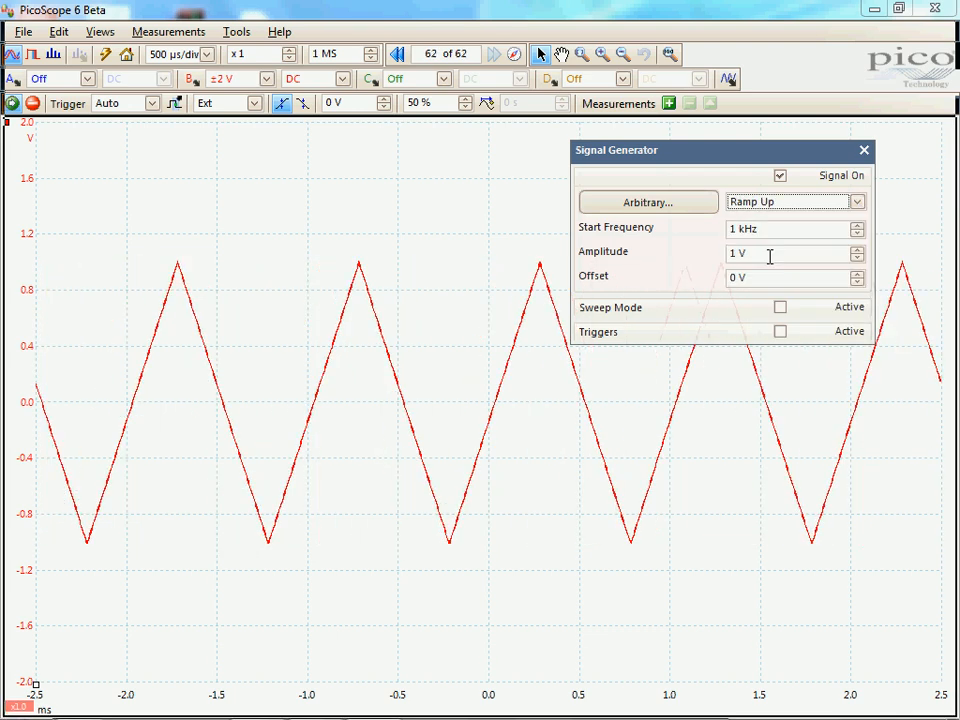
left_click(858, 202)
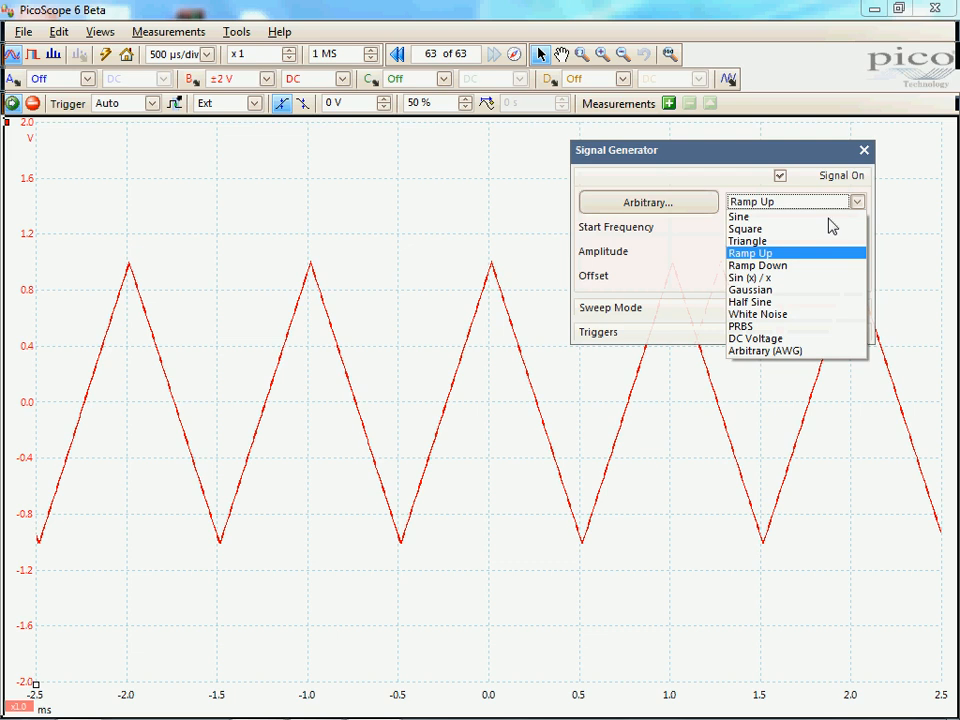
left_click(765, 266)
Change the generated wave type to Sin (x) / x, Gaussian and Half Sine in turn
left_click(857, 203)
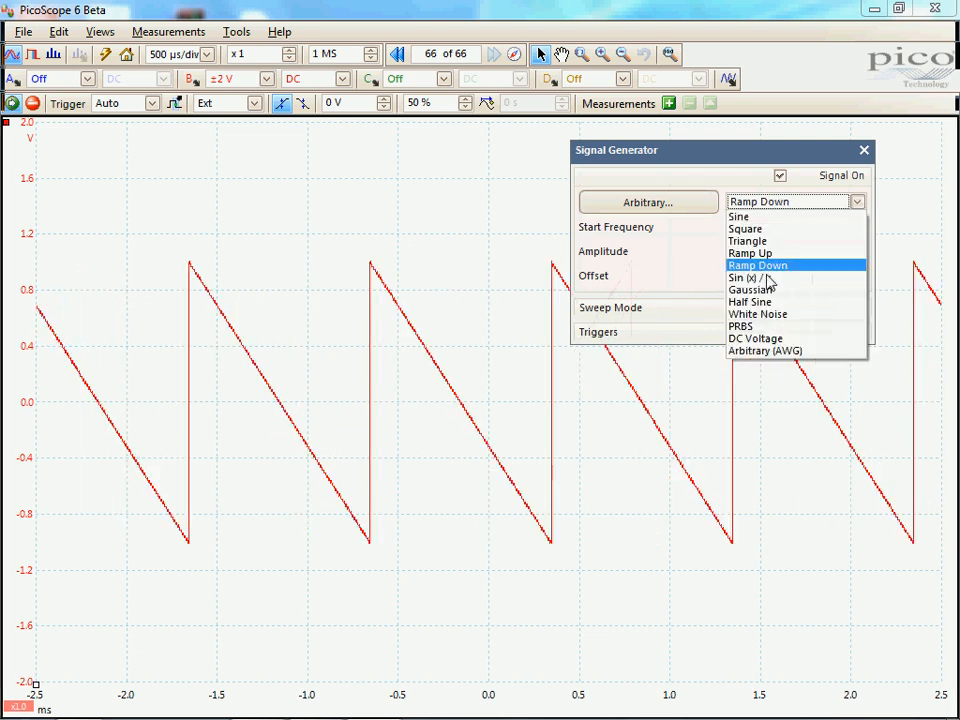
left_click(765, 277)
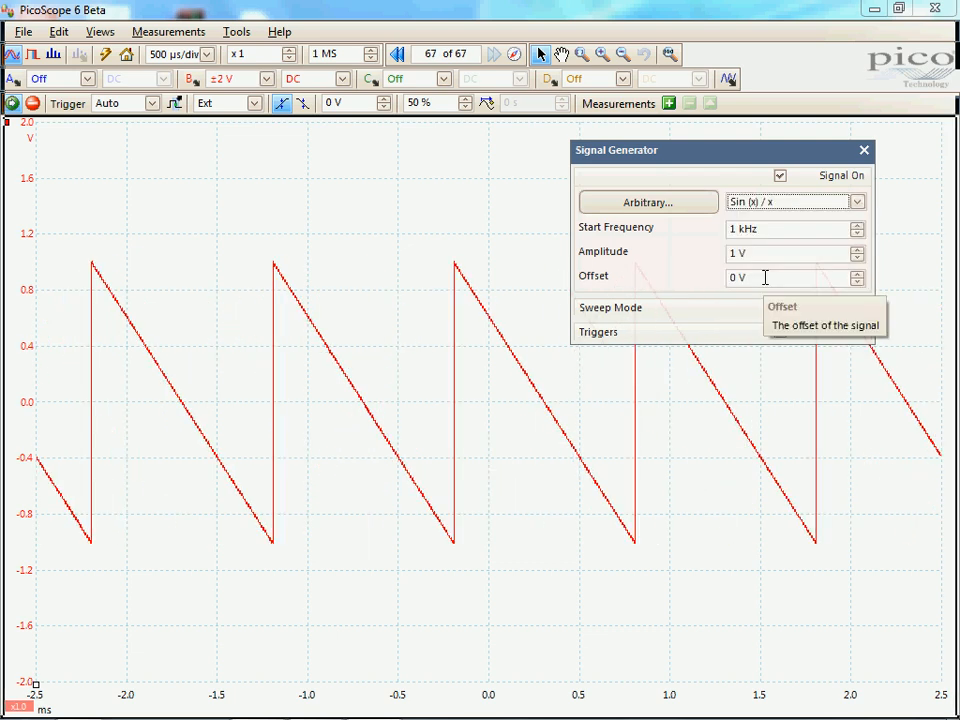
left_click(857, 202)
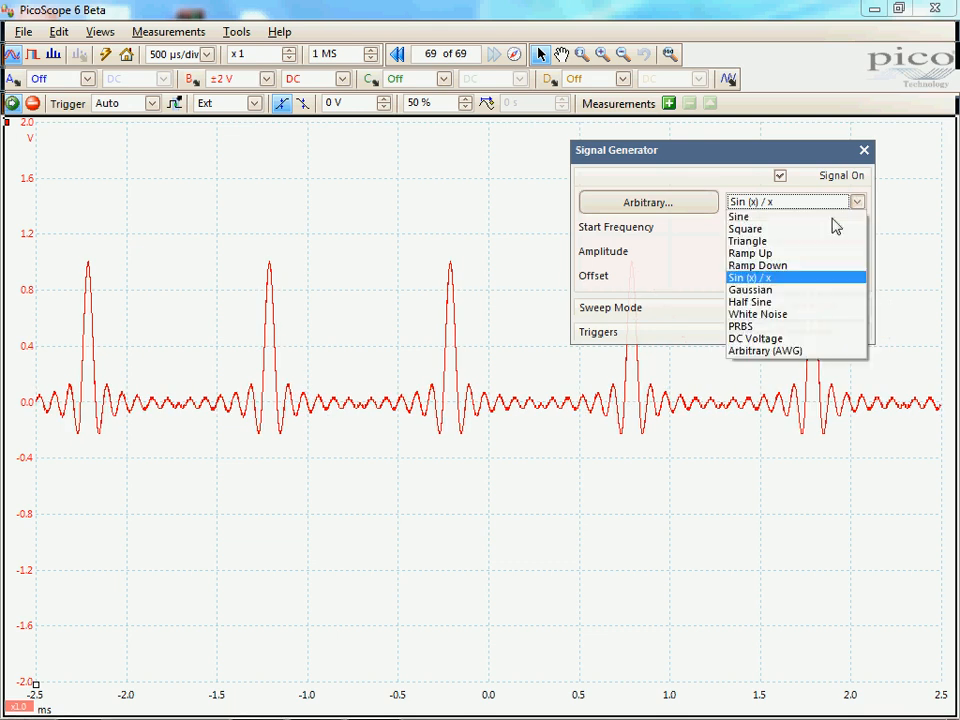
left_click(763, 290)
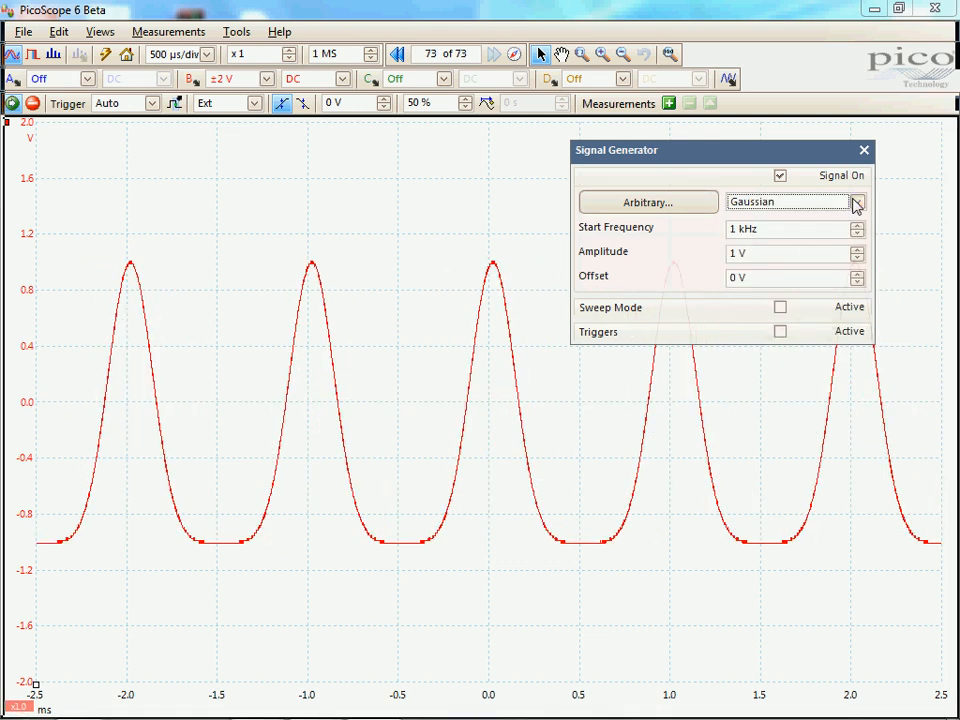
left_click(857, 202)
left_click(740, 300)
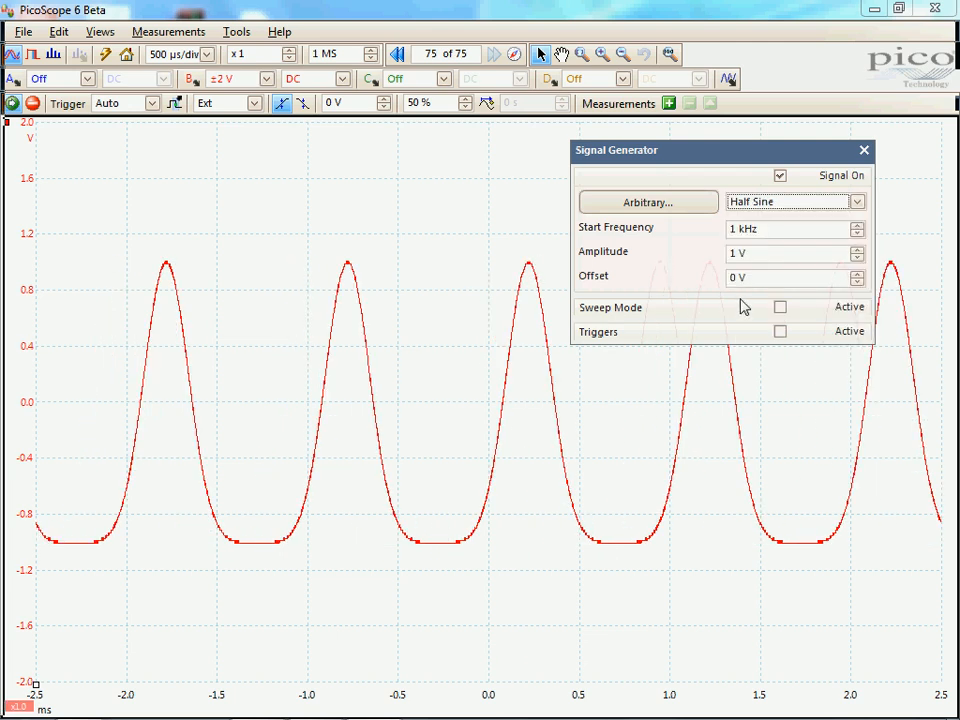
Set the generator's wave type to White Noise, PRBS and DC Voltage in turn
left_click(857, 204)
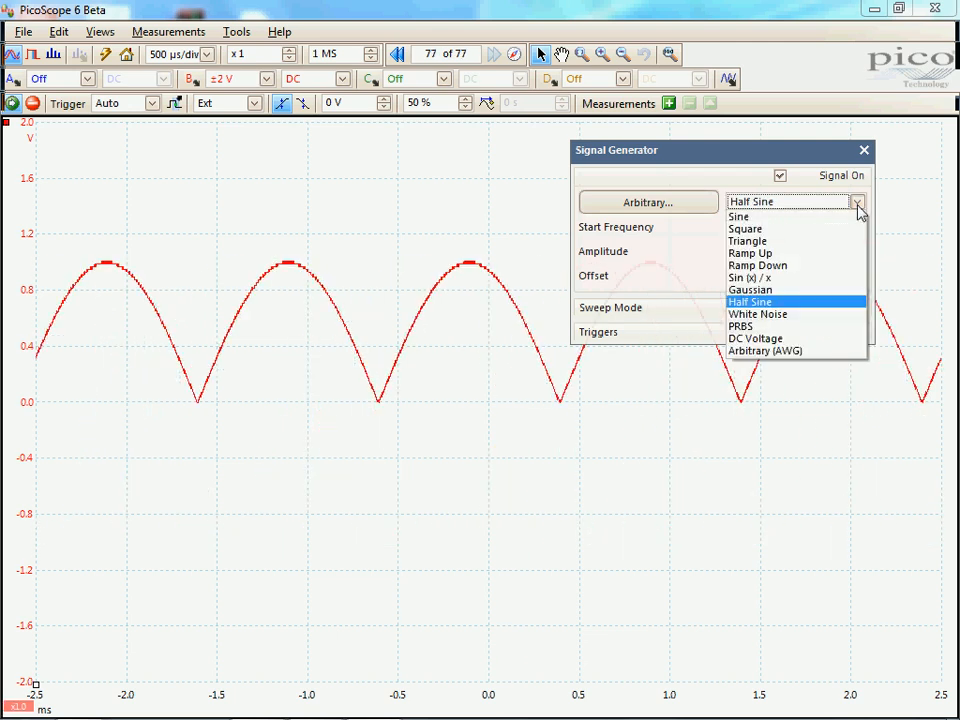
left_click(766, 315)
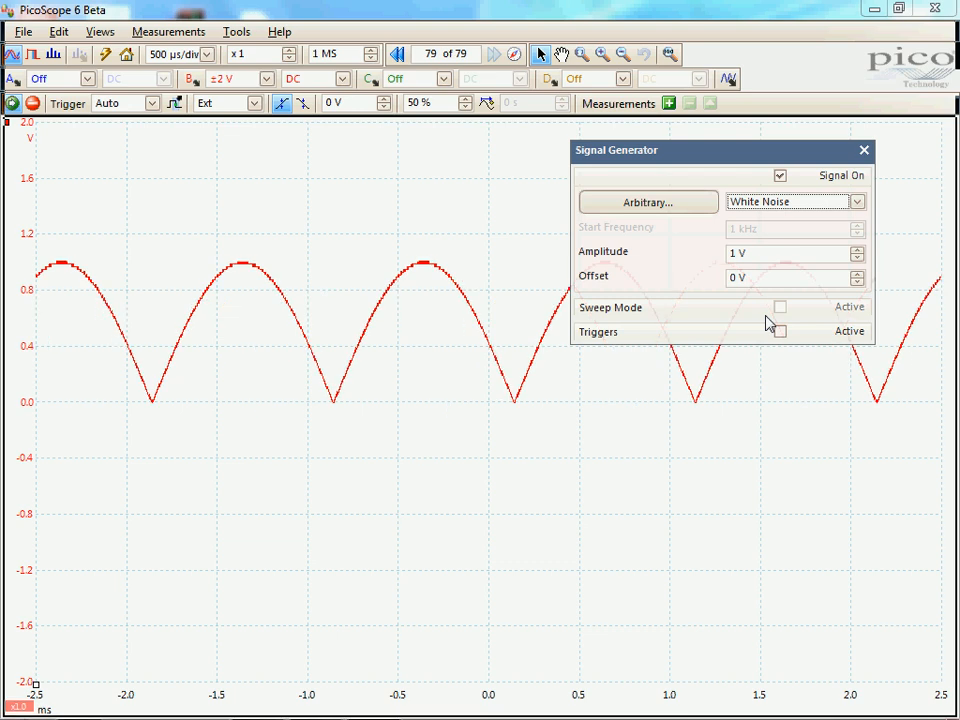
left_click(857, 203)
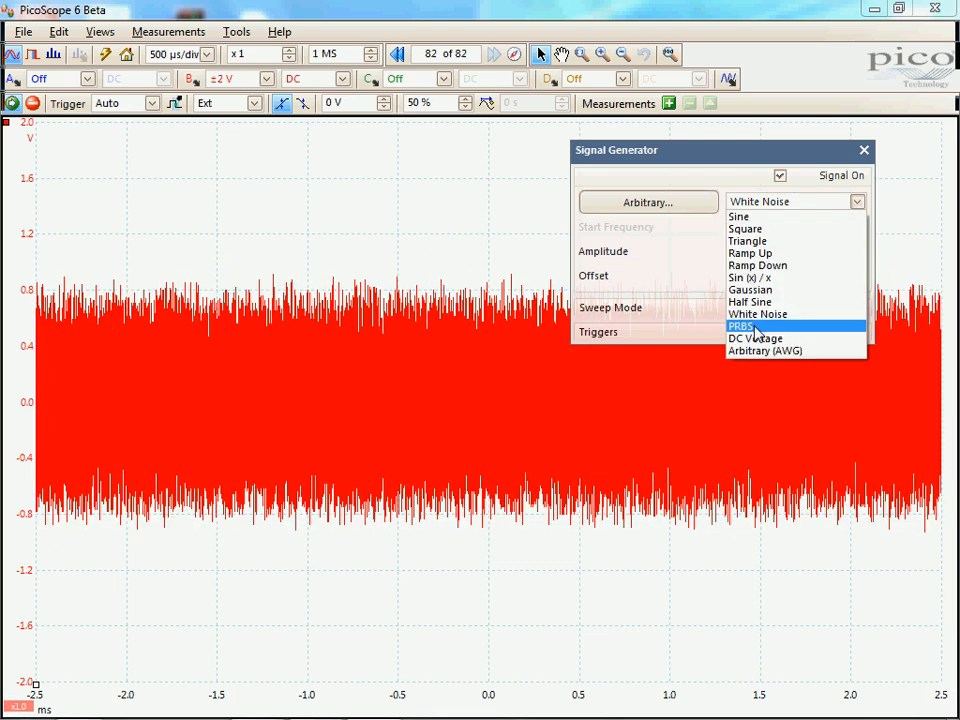
left_click(755, 327)
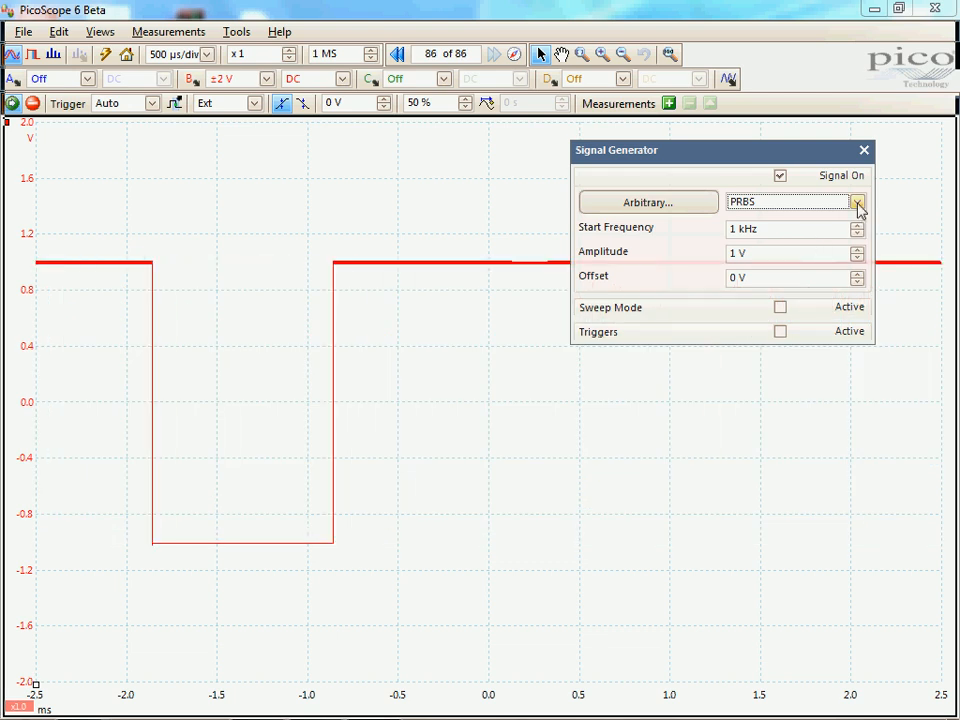
left_click(857, 203)
left_click(770, 338)
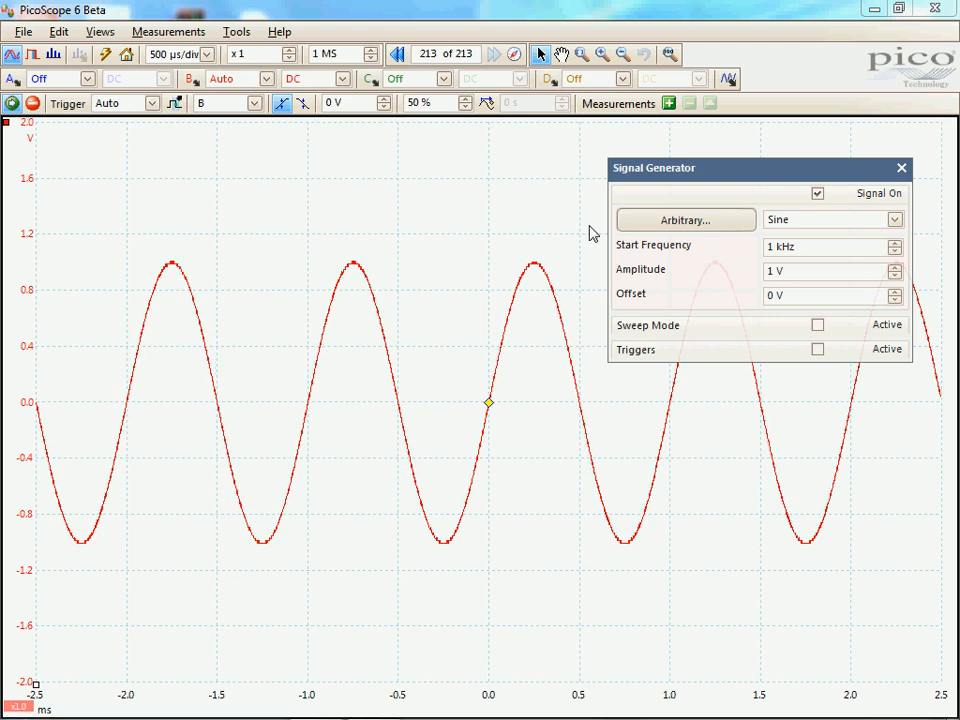
Activate sweep mode for the sine signal and step the sweep type through Down, Up Down and Down Up
left_click(817, 326)
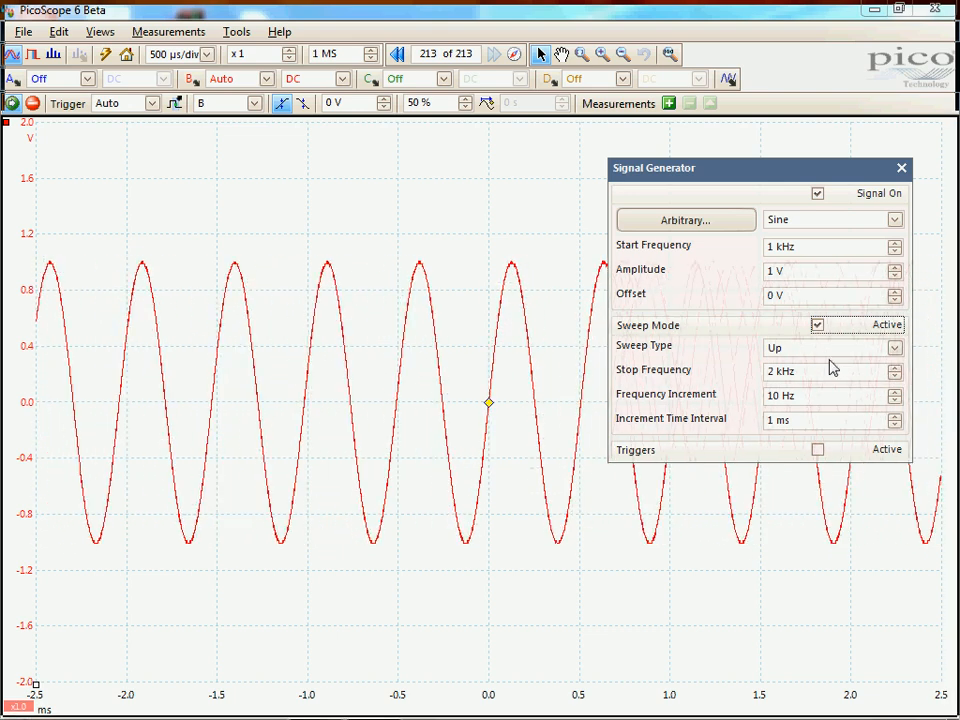
left_click(893, 349)
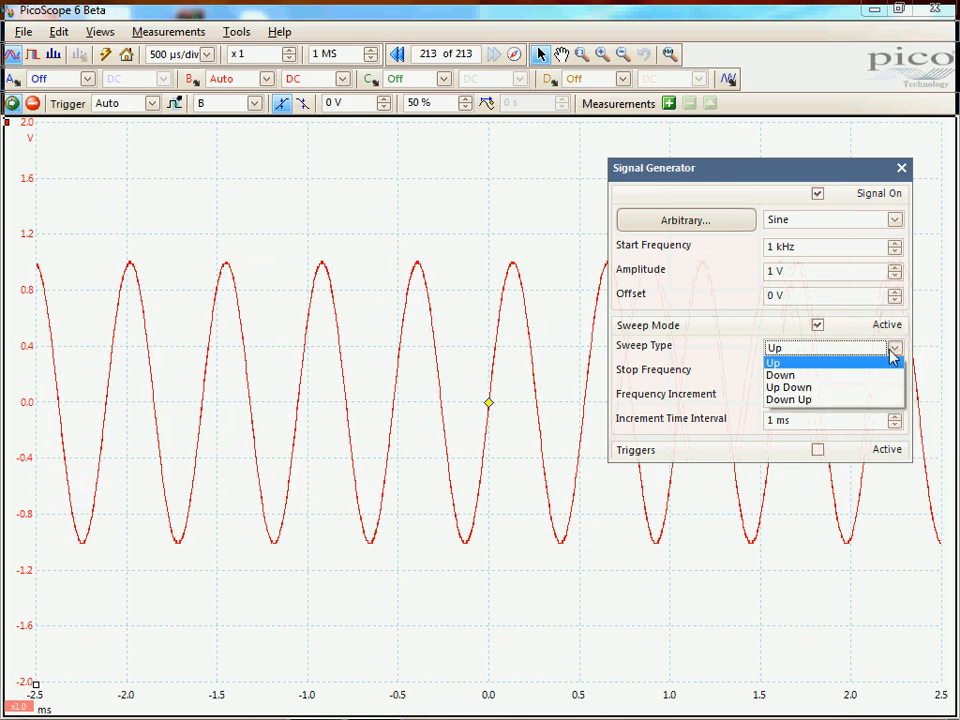
left_click(786, 380)
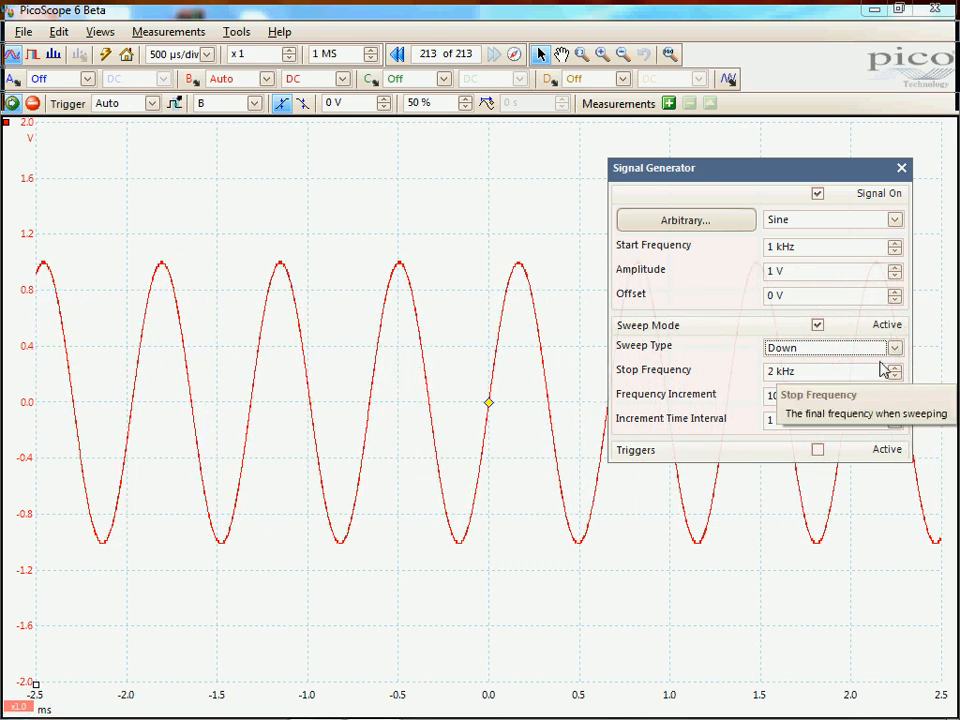
left_click(840, 348)
left_click(819, 388)
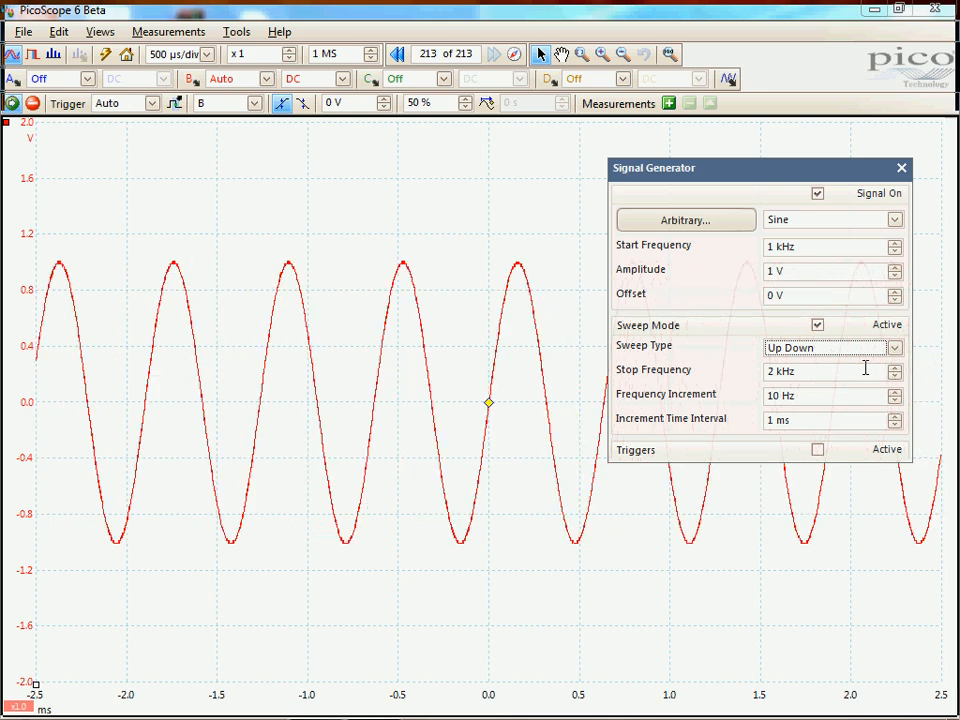
left_click(894, 349)
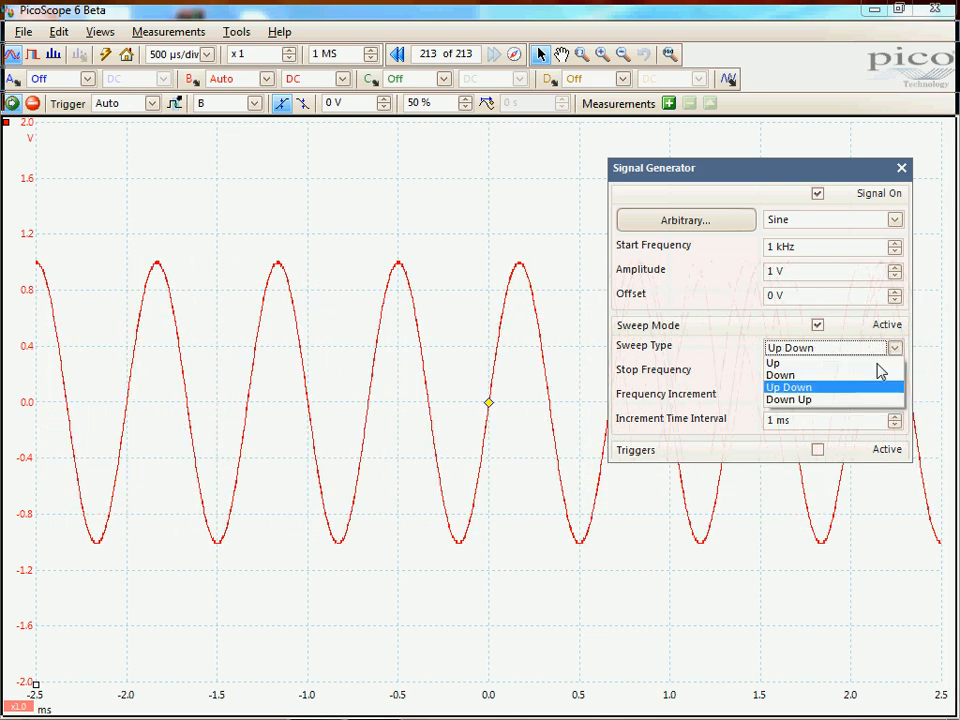
left_click(816, 399)
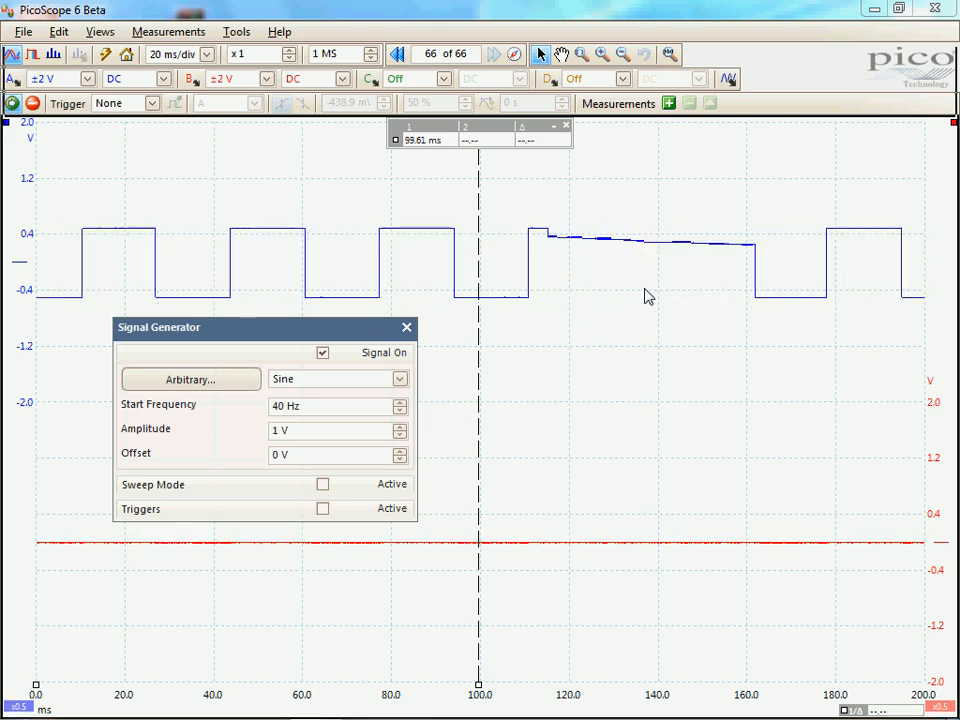
Set the scope trigger mode to Auto and review the Pulse Width settings of the advanced trigger
left_click(152, 103)
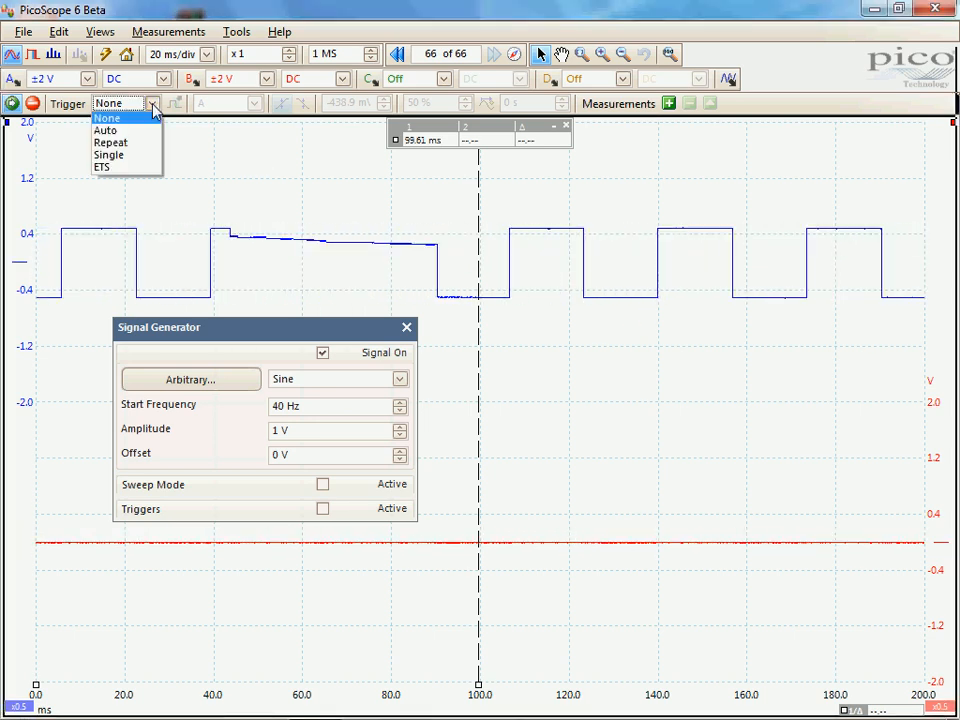
left_click(140, 131)
left_click(174, 104)
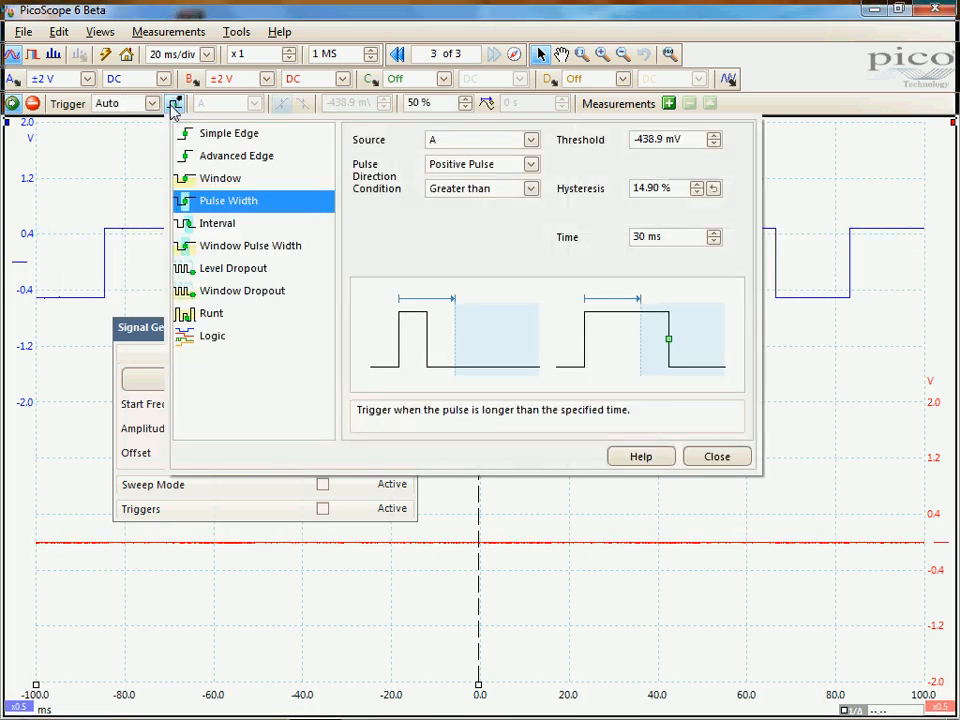
left_click(698, 457)
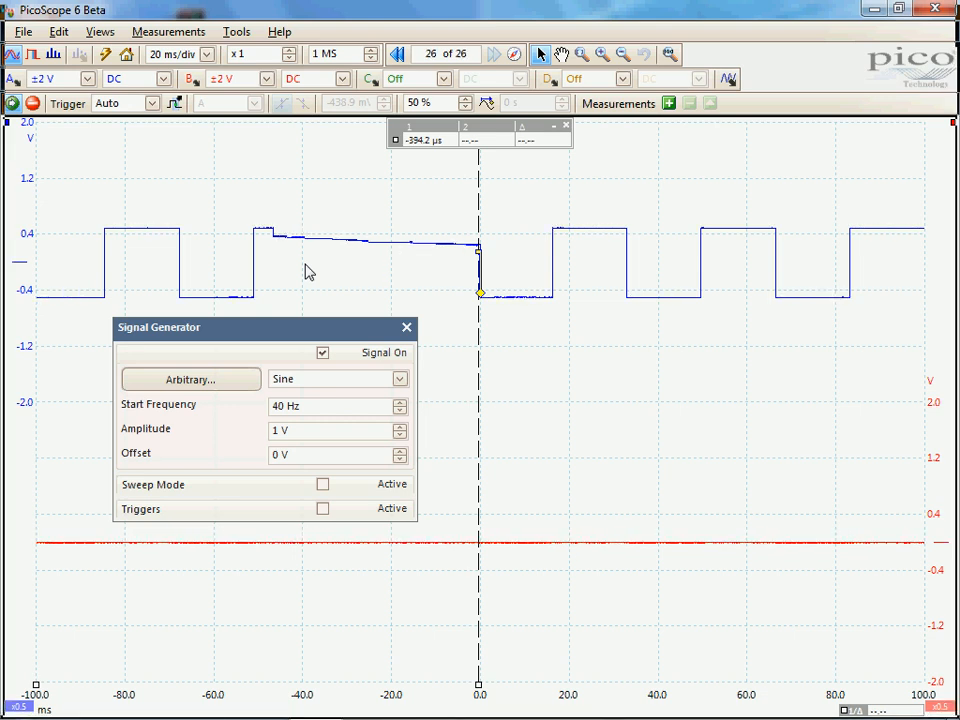
Activate the signal generator's triggers with Scope as the trigger source
left_click(323, 509)
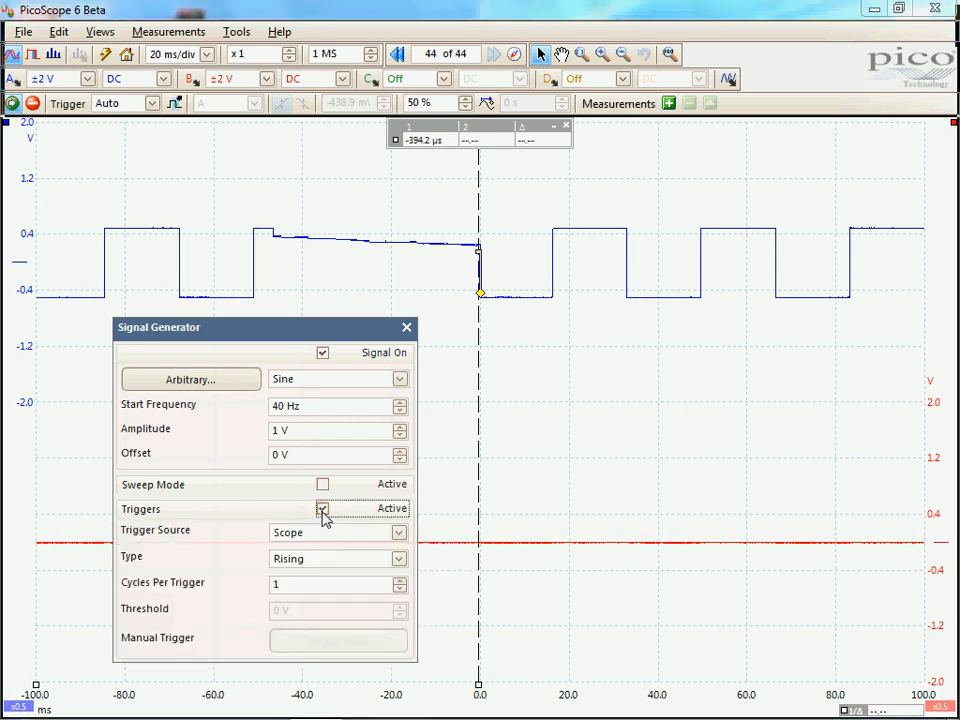
left_click(398, 533)
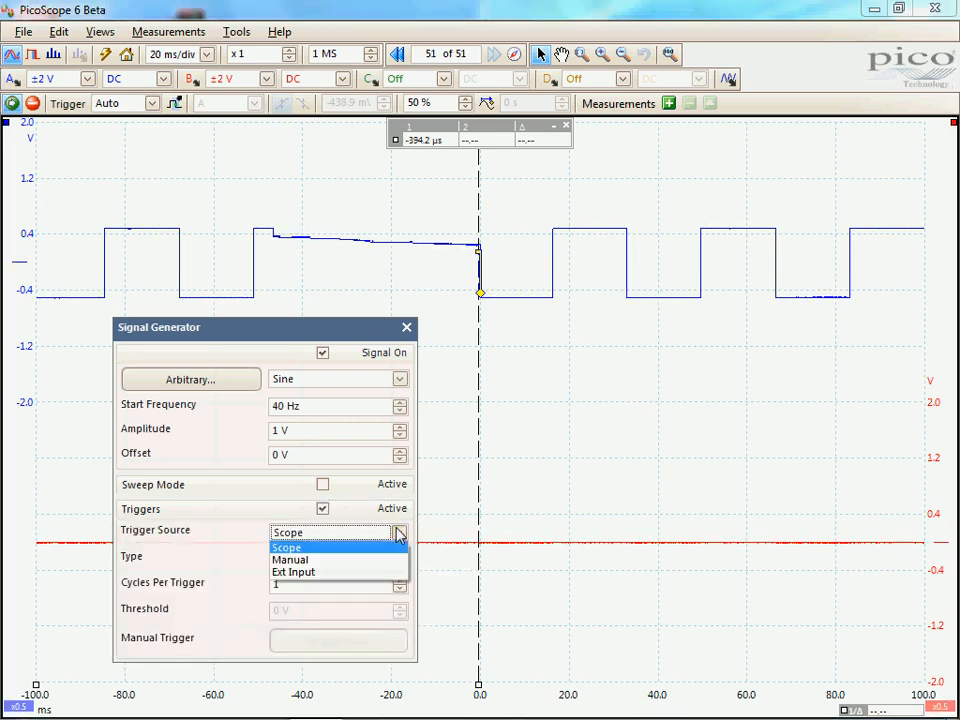
left_click(336, 549)
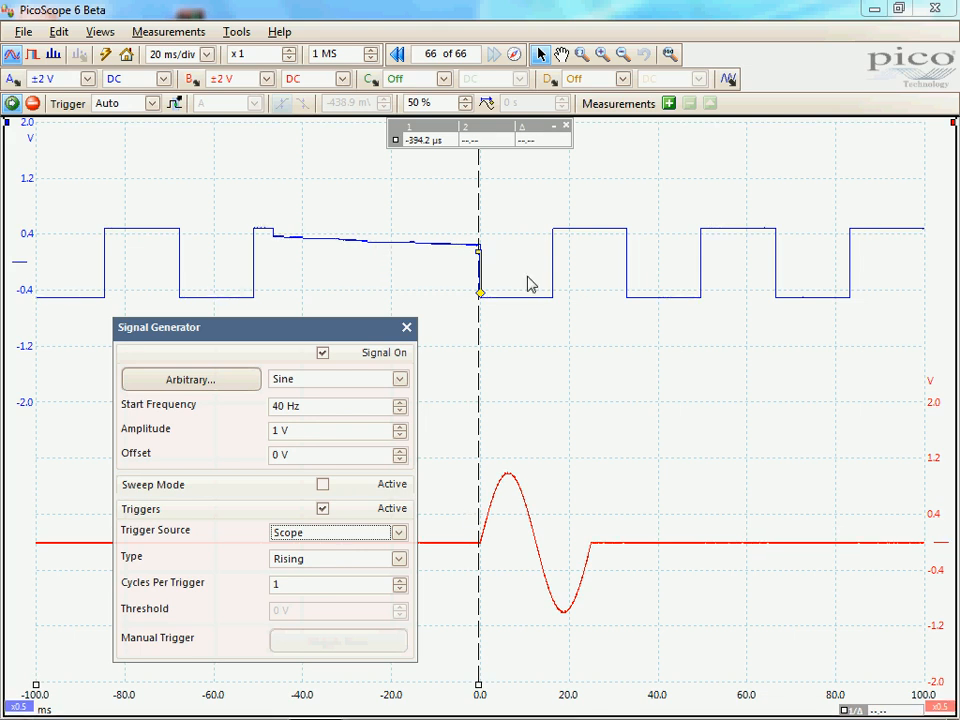
Switch the triggered signal's wave type to Triangle, to Sin (x) / x and back to Sine
left_click(399, 379)
left_click(318, 418)
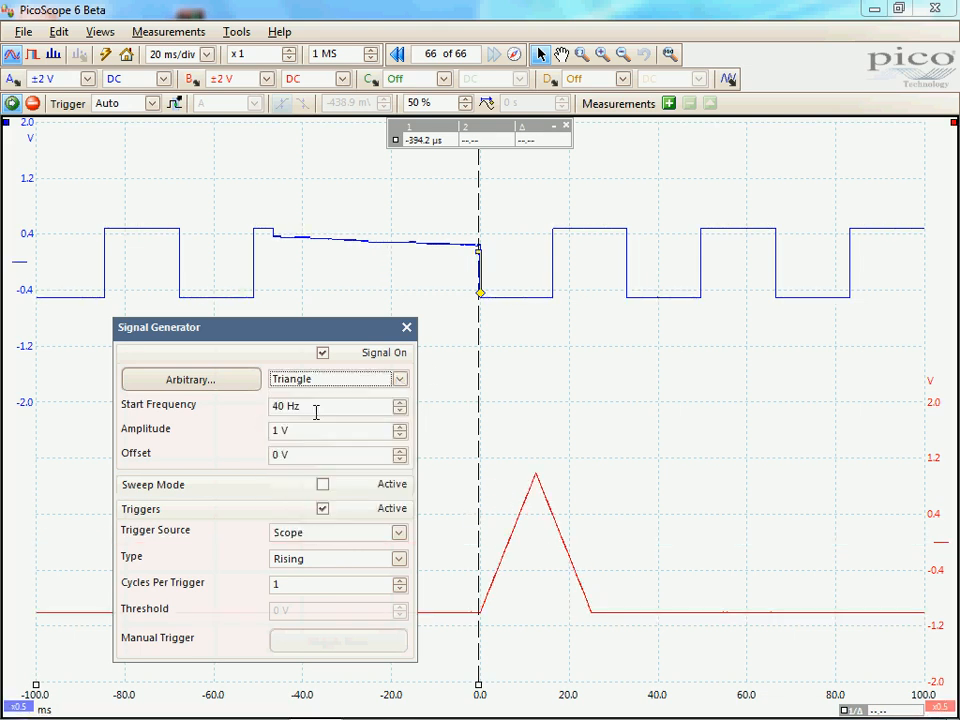
left_click(398, 382)
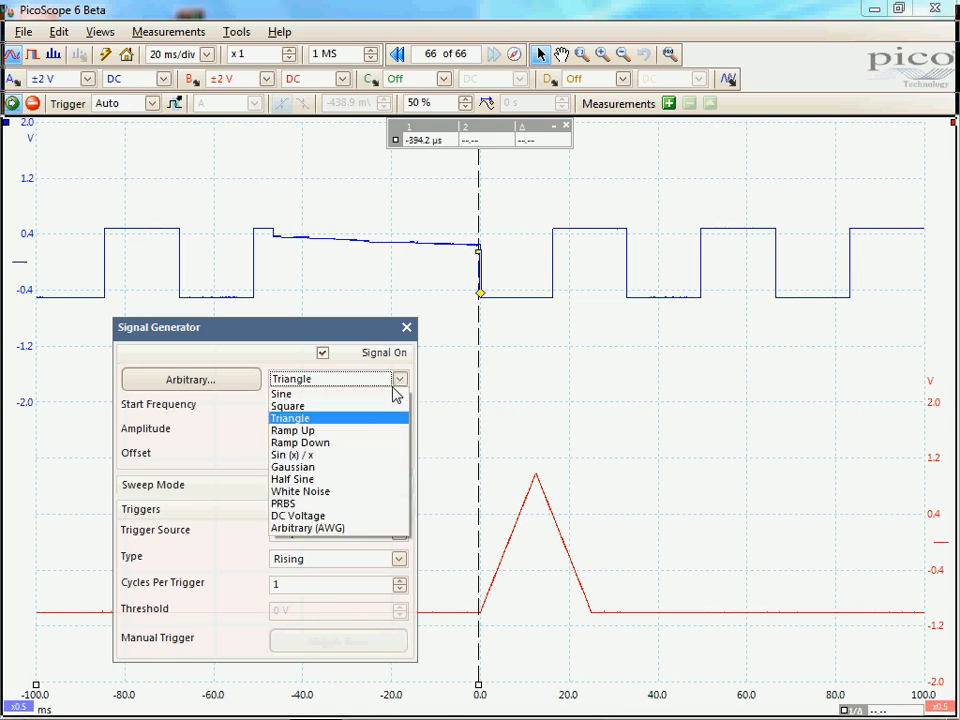
left_click(312, 456)
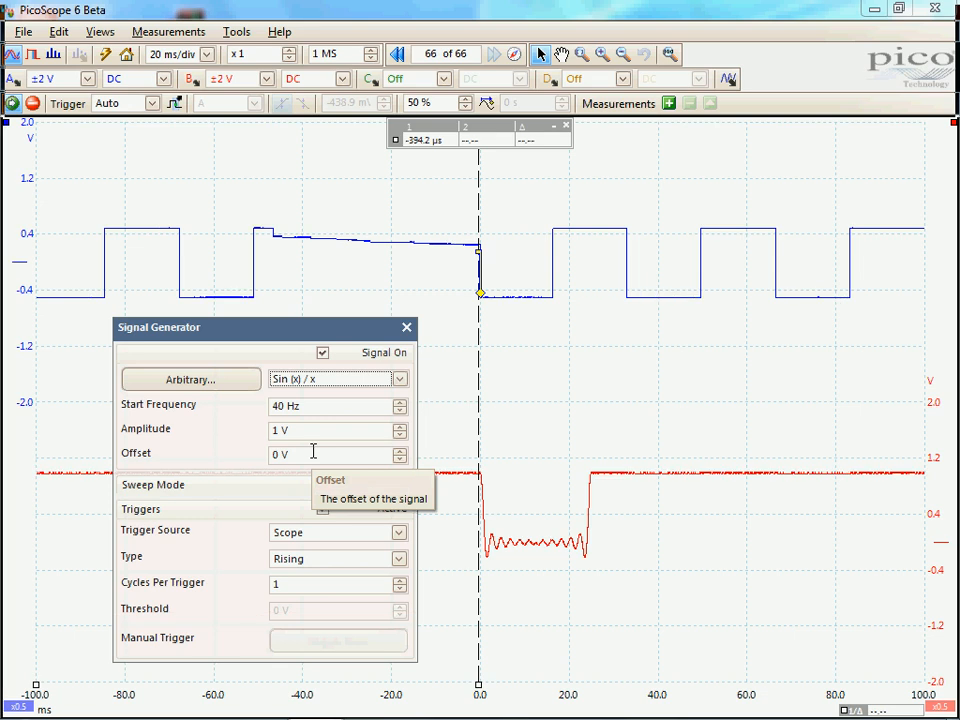
left_click(407, 382)
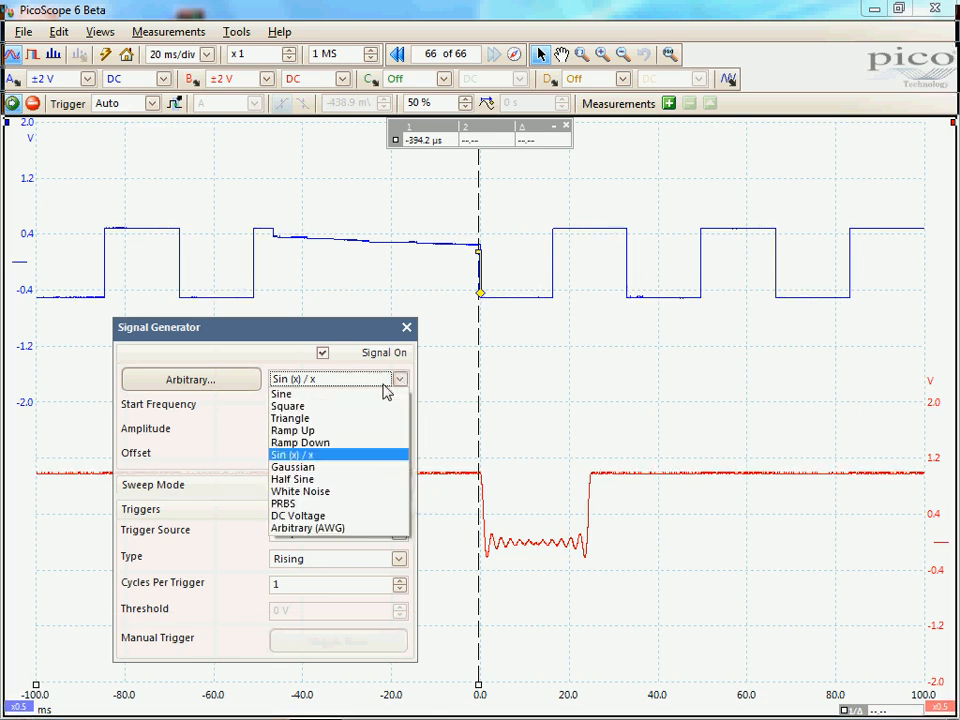
left_click(317, 395)
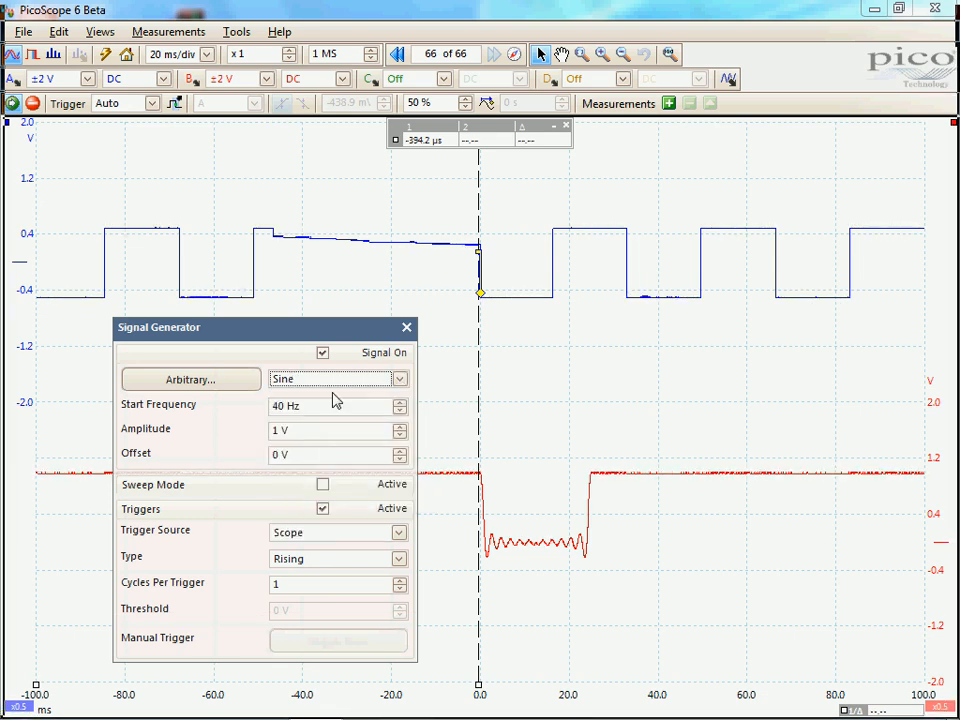
Fire the signal generator once with Manual as the trigger source, and switch the trigger source to Ext Input
left_click(399, 533)
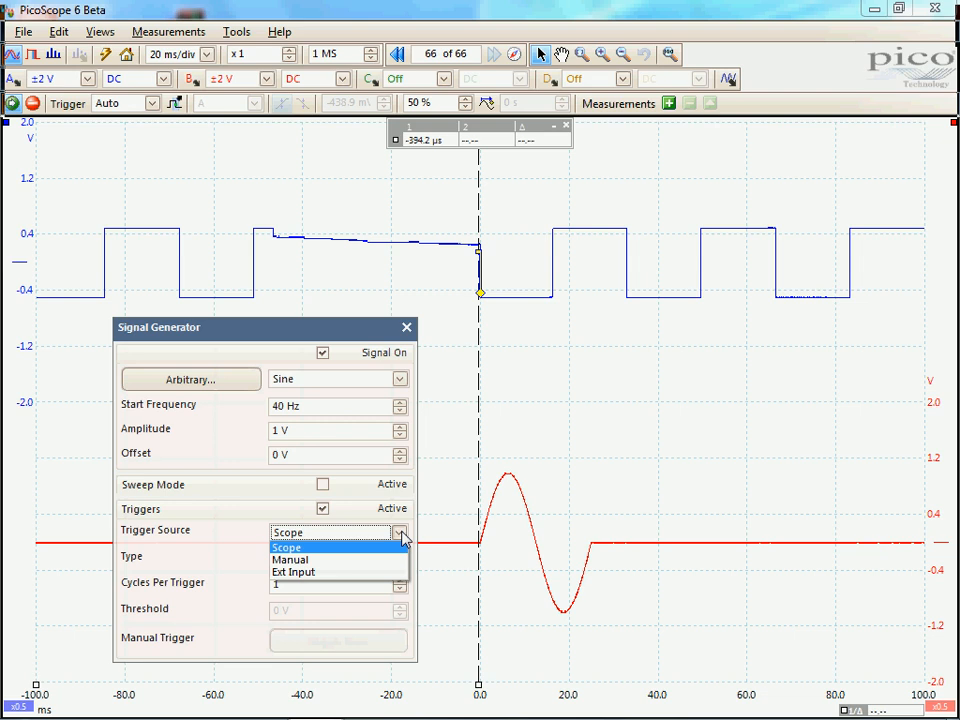
left_click(321, 560)
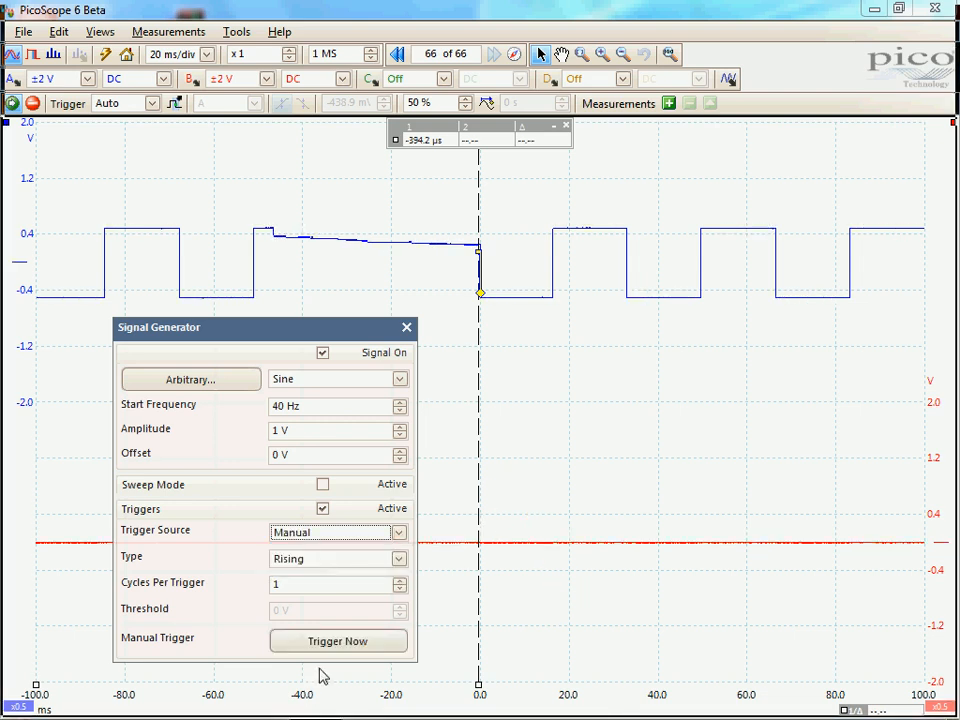
left_click(335, 643)
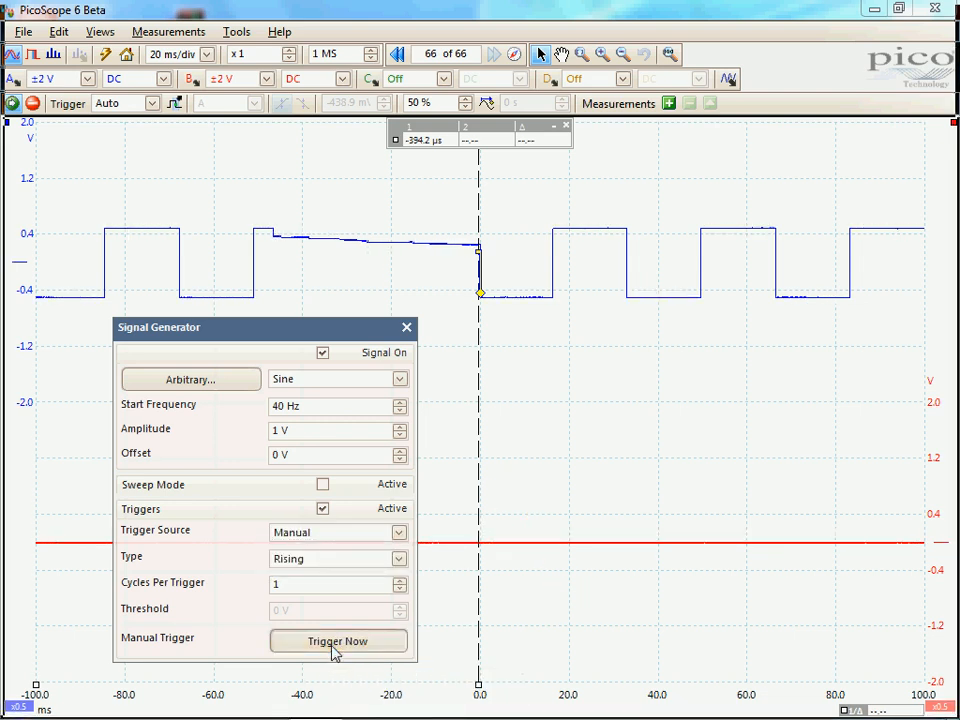
left_click(396, 534)
left_click(330, 572)
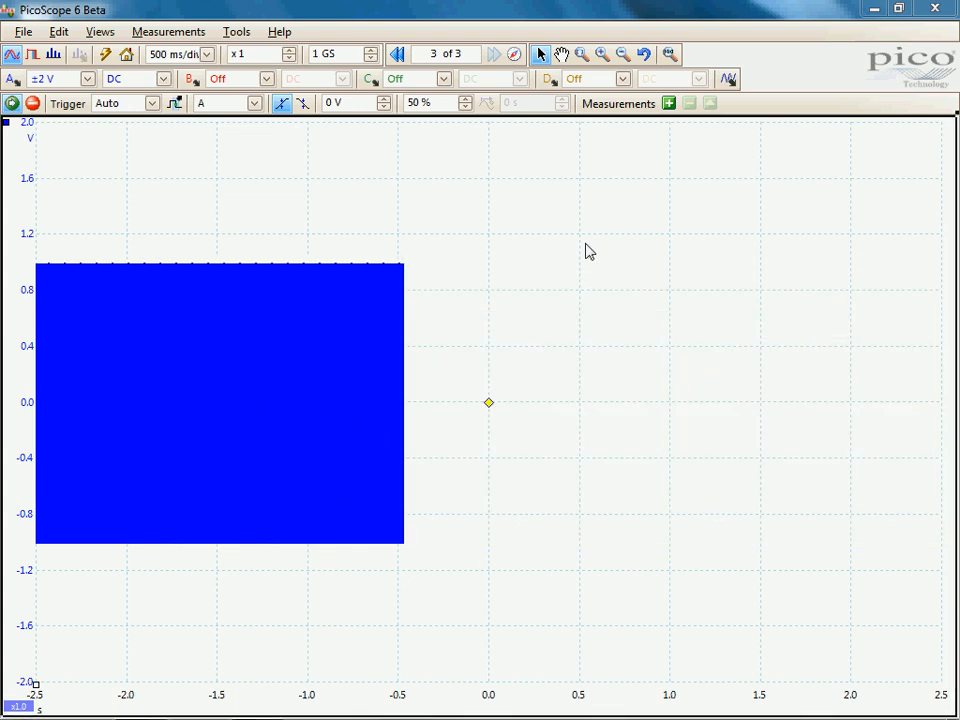
Display the view properties of the 500 ms/div capture to examine its sample interval, sample rate and number of samples
left_click(100, 32)
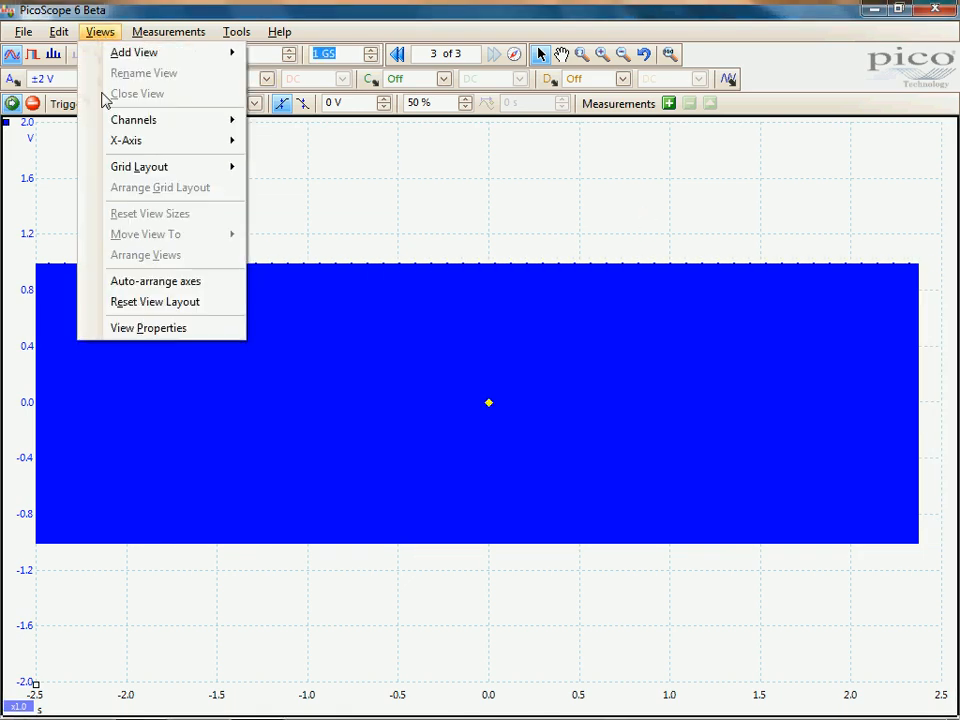
left_click(158, 336)
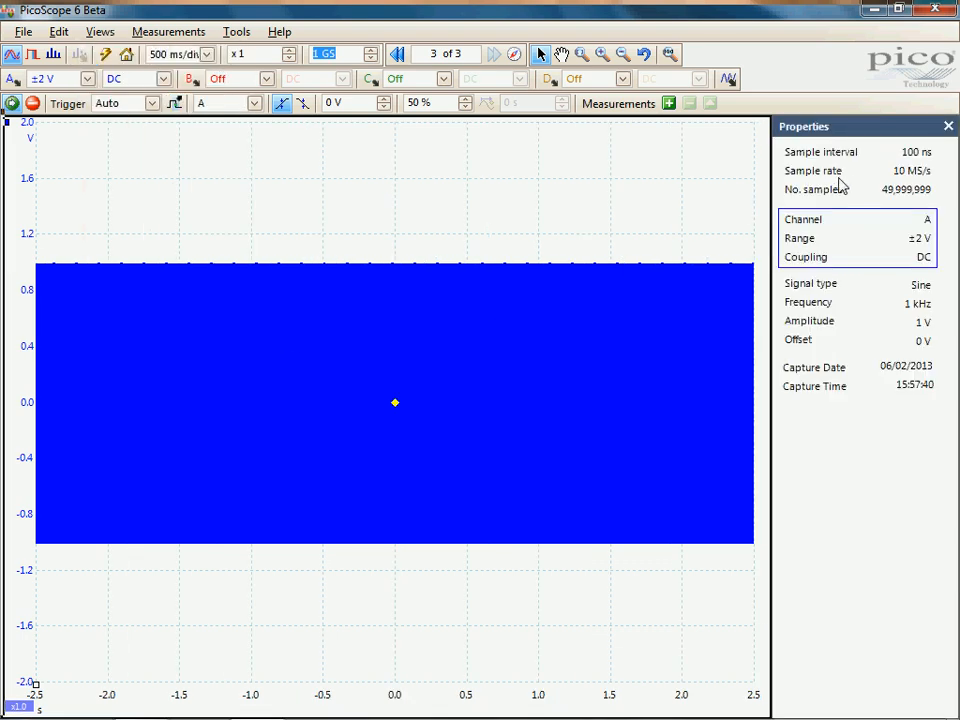